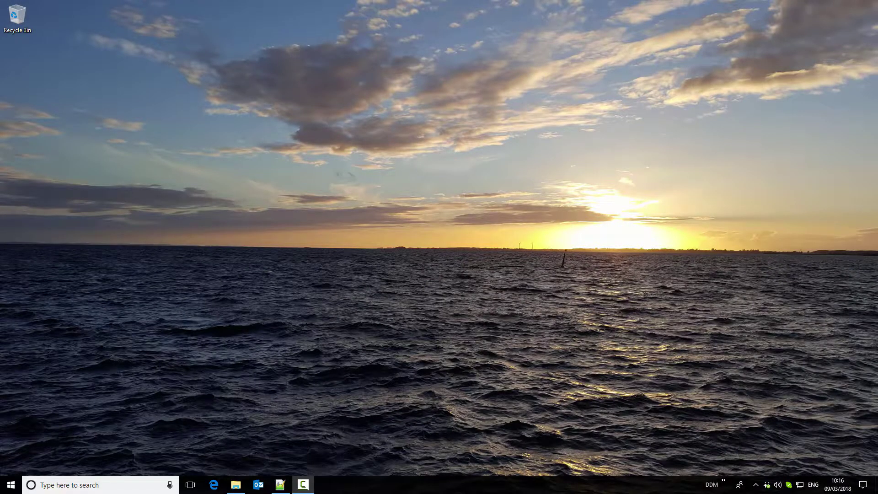
Step: Launch IronCAD 2018 from a taskbar search for 'Iron' and confirm the DDM login
left_click(65, 488)
type("Iron")
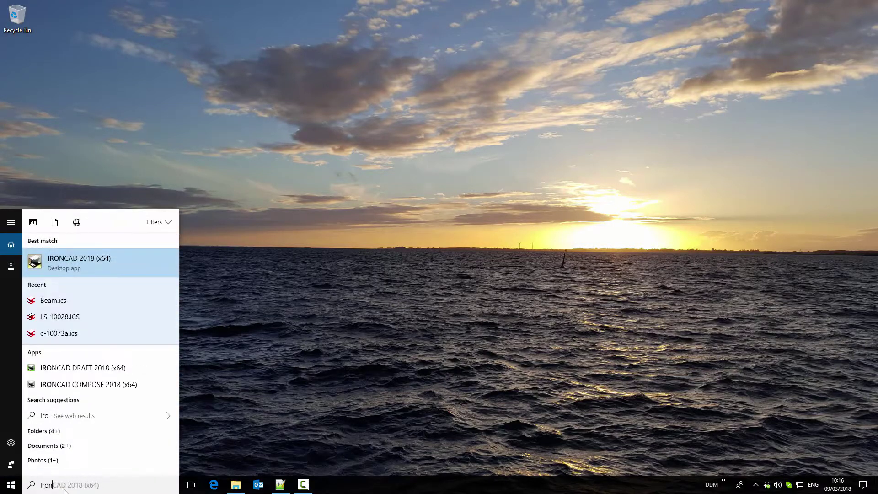
left_click(92, 260)
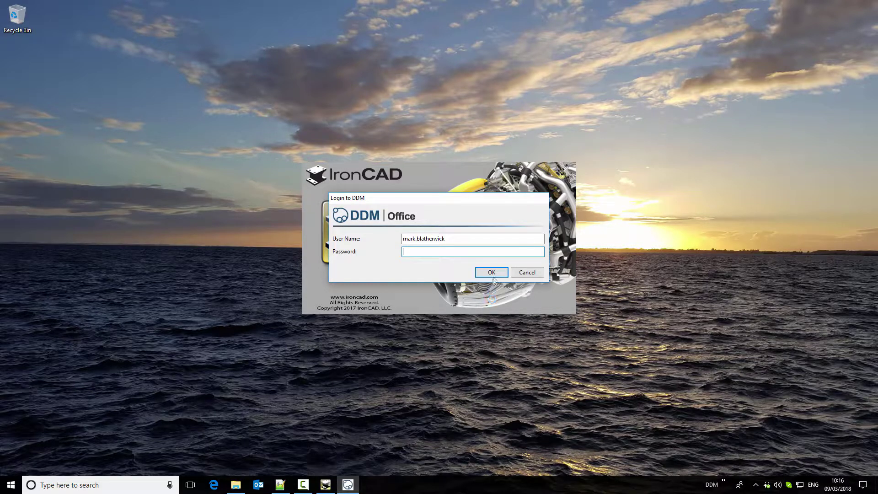
left_click(492, 273)
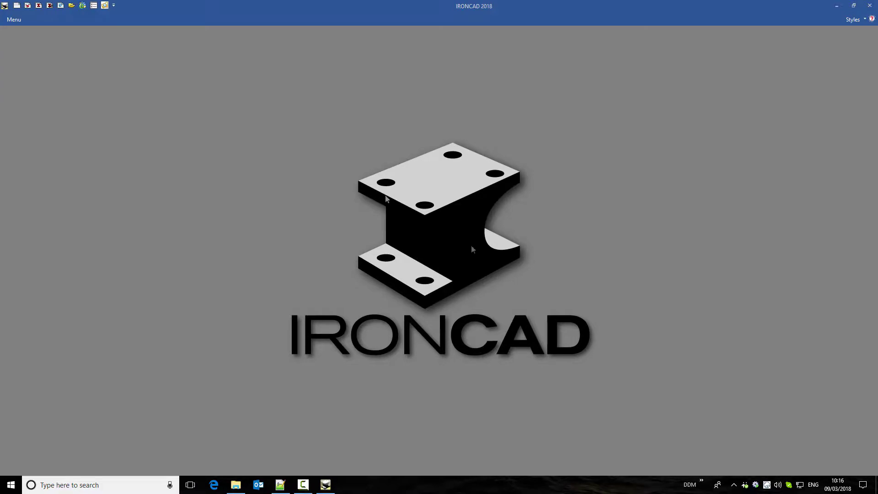
Step: Load assembly CA-10032A from DDM project PX-1010 > Models and Drawings > Main Assembly
left_click(105, 6)
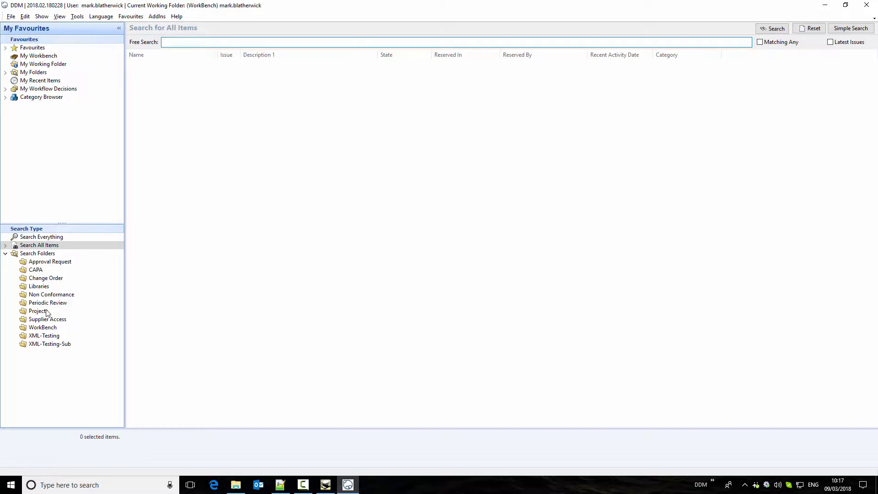
left_click(45, 312)
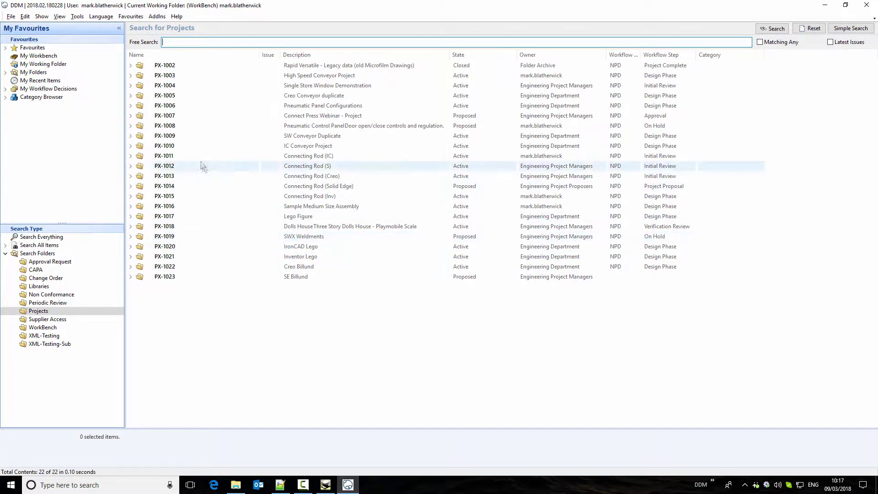
left_click(130, 147)
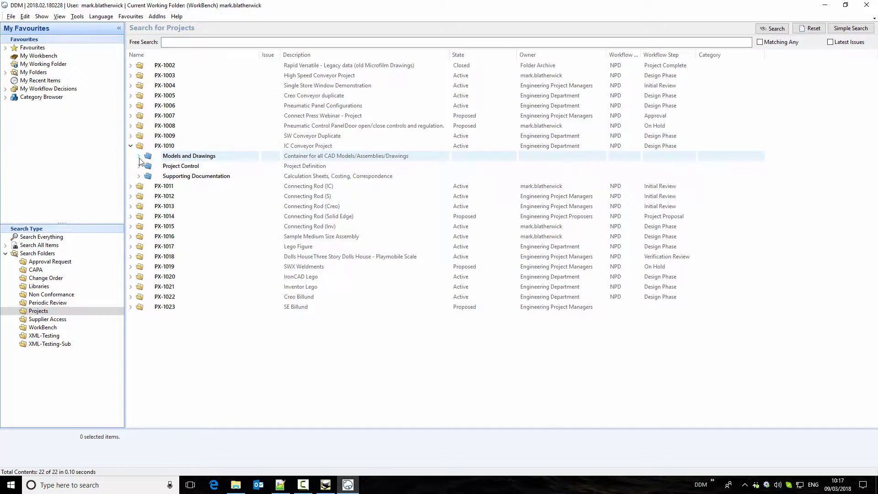
left_click(139, 156)
left_click(147, 176)
left_click(206, 187)
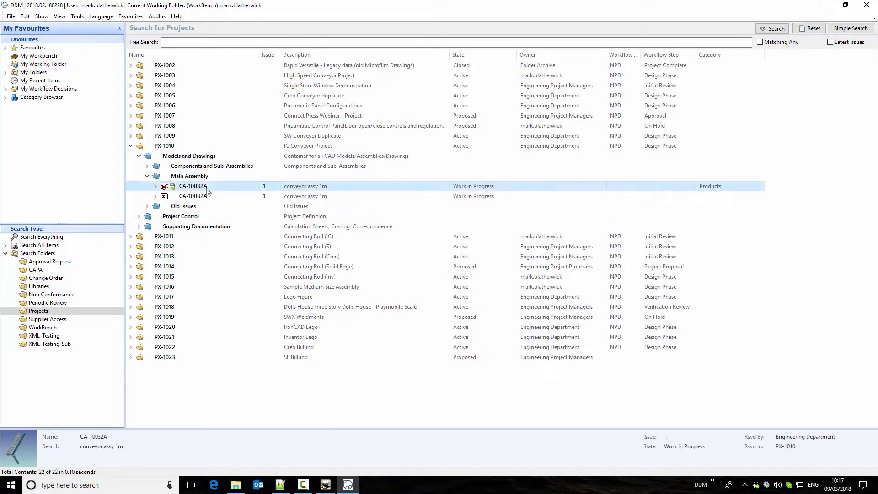
double_click(230, 192)
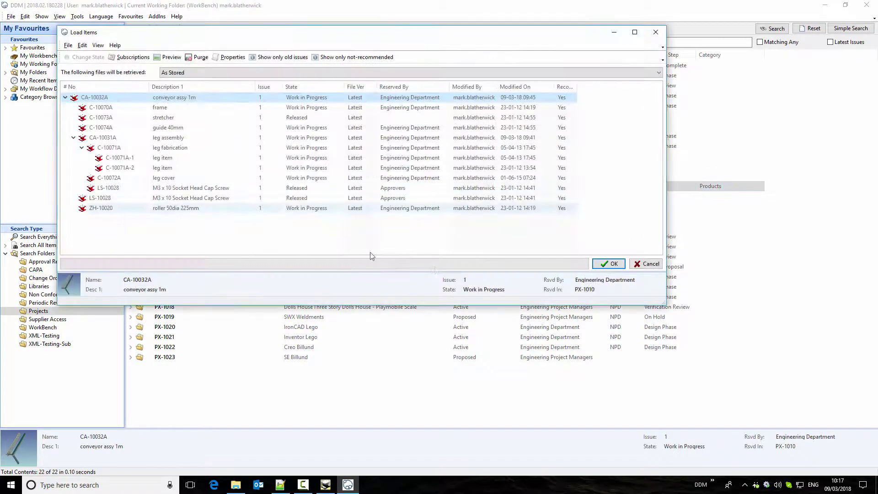
left_click(603, 263)
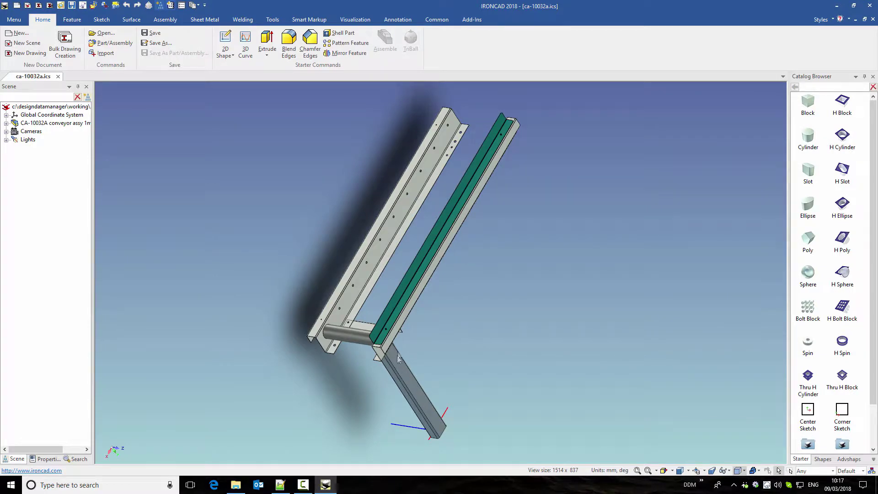
Step: Select the frame 1m part within the conveyor assembly
left_click(363, 329)
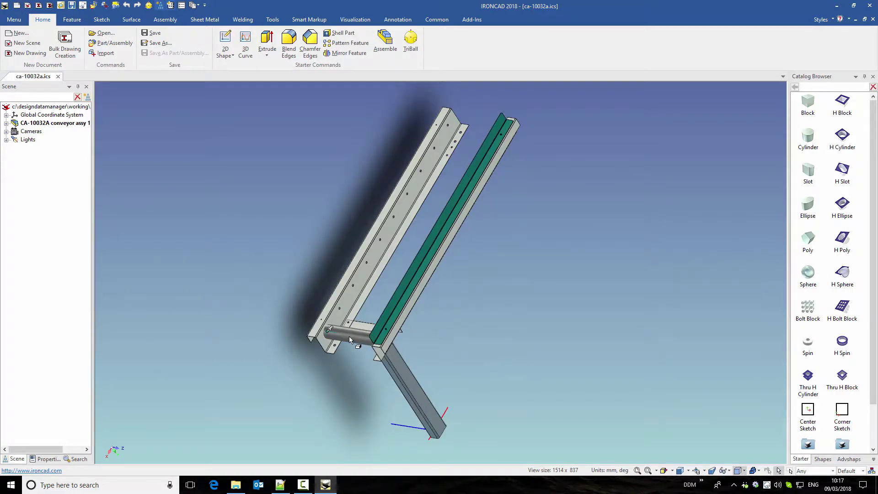
left_click(350, 337)
left_click(471, 336)
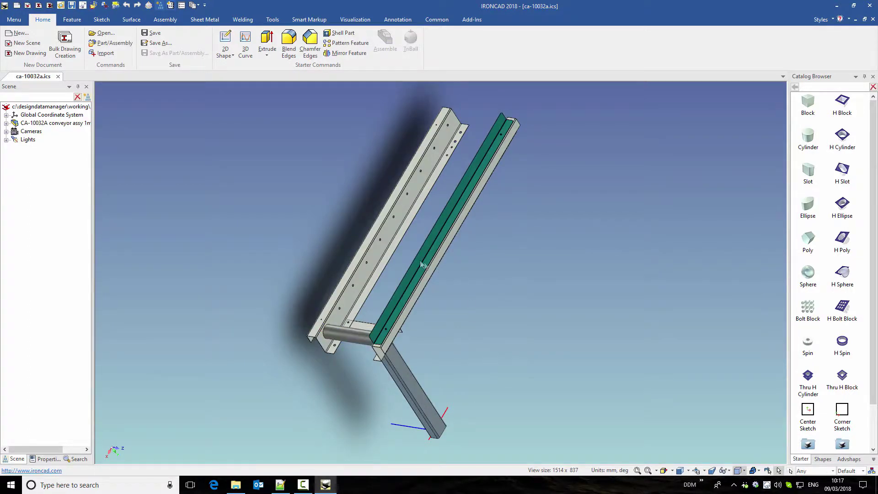
left_click(380, 252)
left_click(378, 251)
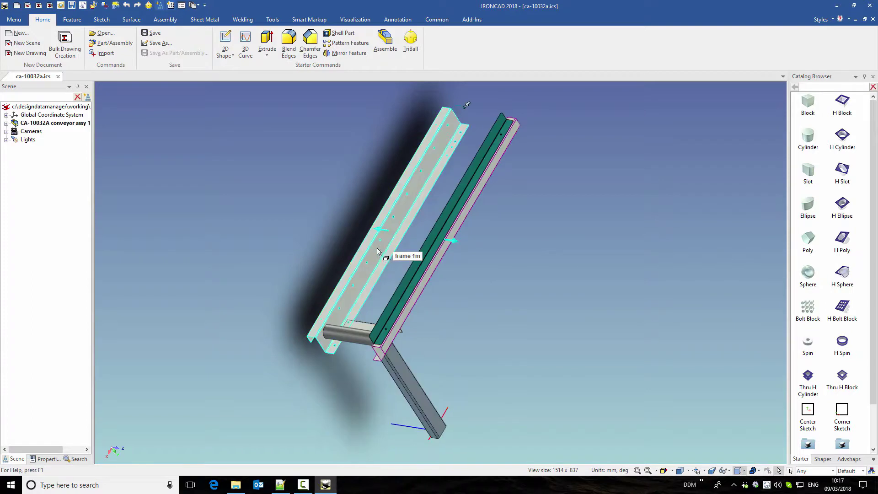
Step: Rotate the frame 1m part 50 degrees about its end axis with the TriBall
left_click(148, 5)
left_click(389, 337)
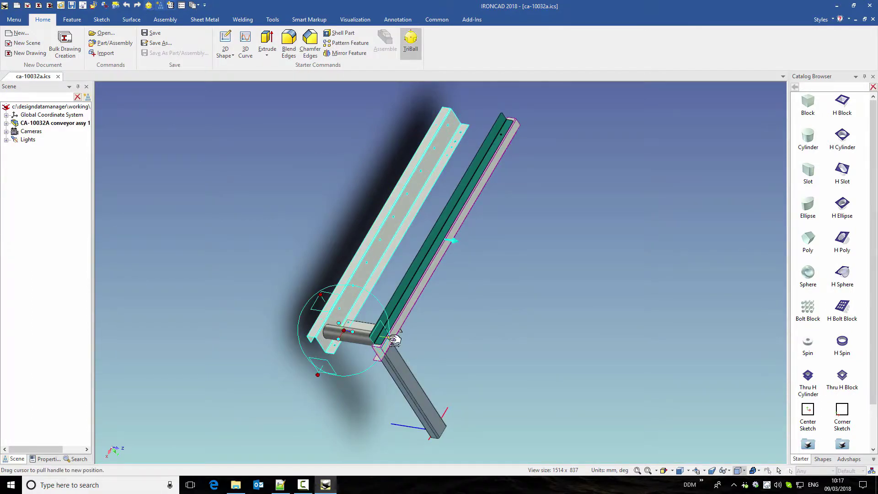
left_click_drag(347, 316, 384, 451)
type("50")
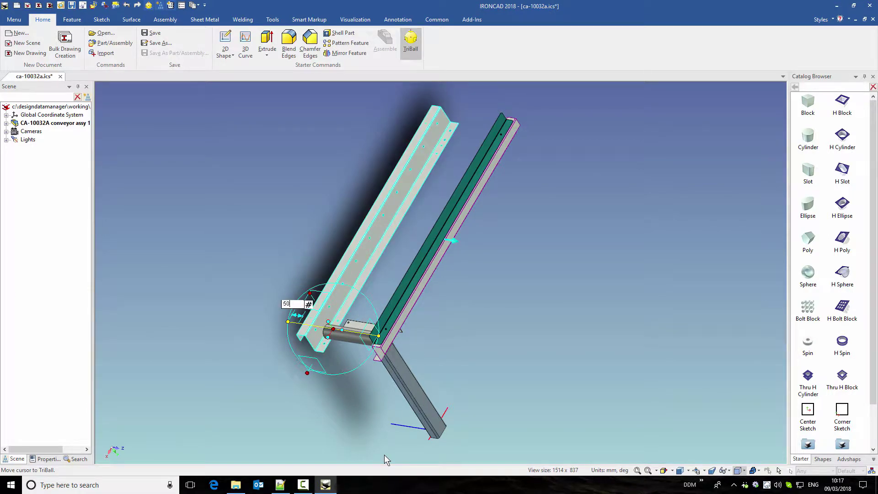
key("Return")
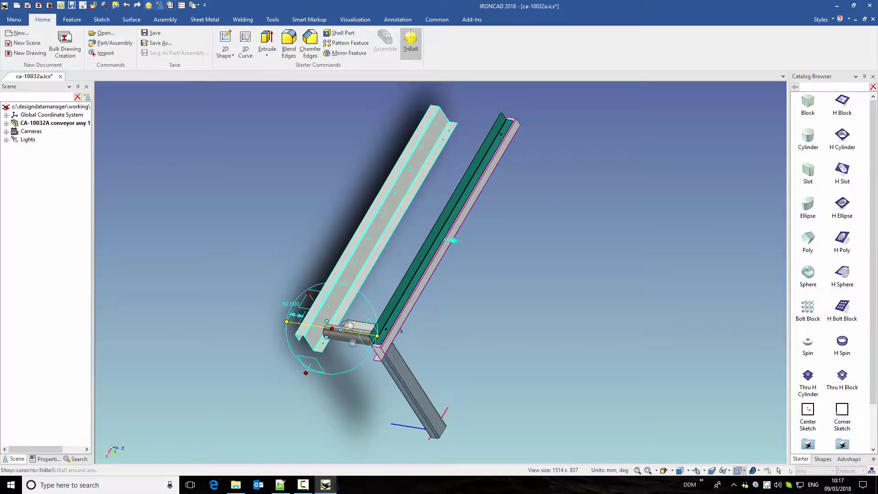
left_click(410, 41)
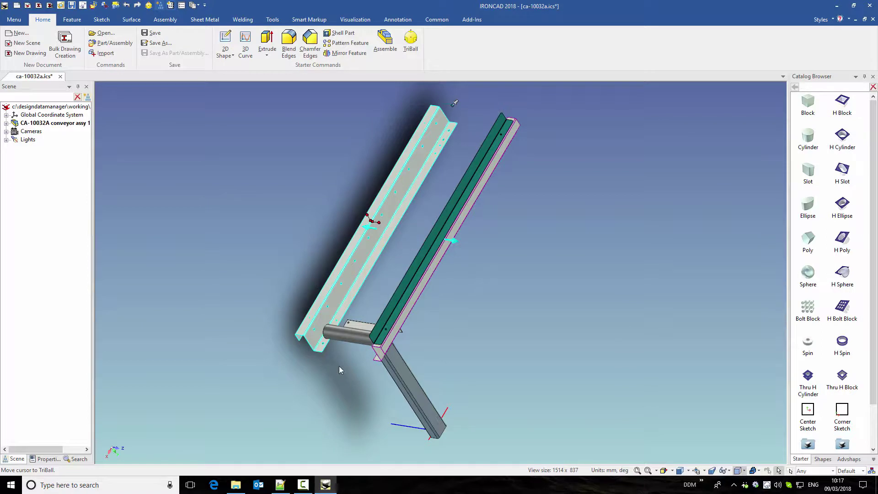
Step: Reorient and zoom the view, then select the roller part
left_click_drag(339, 366, 506, 319)
scroll(508, 301, "up", 5)
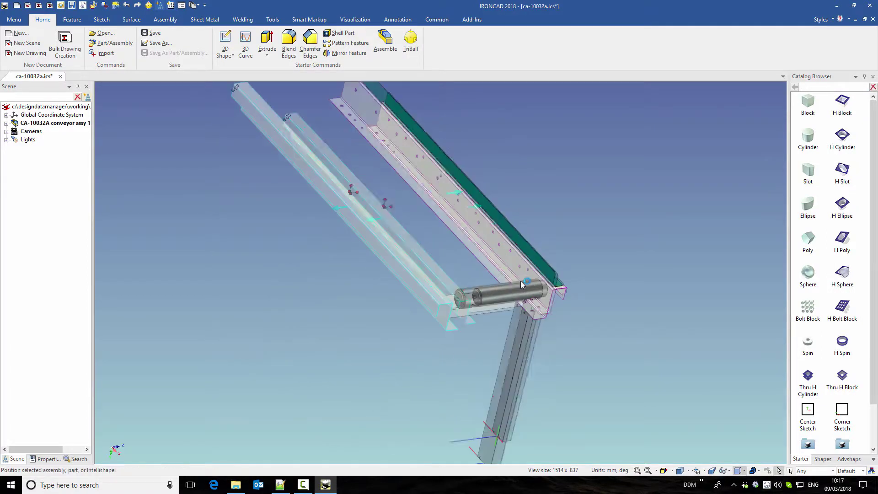
left_click(435, 297)
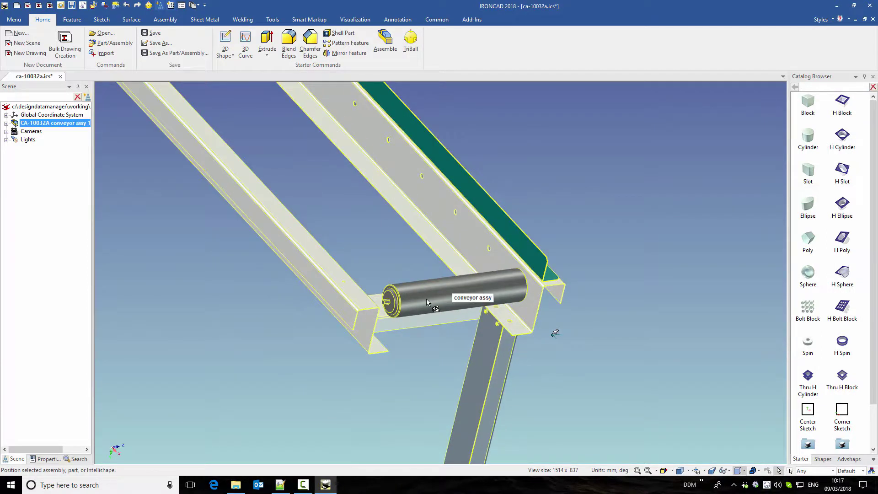
Step: Stretch the conveyor by 50 mm with Stretch Part/Assembly and inspect the result
left_click(72, 20)
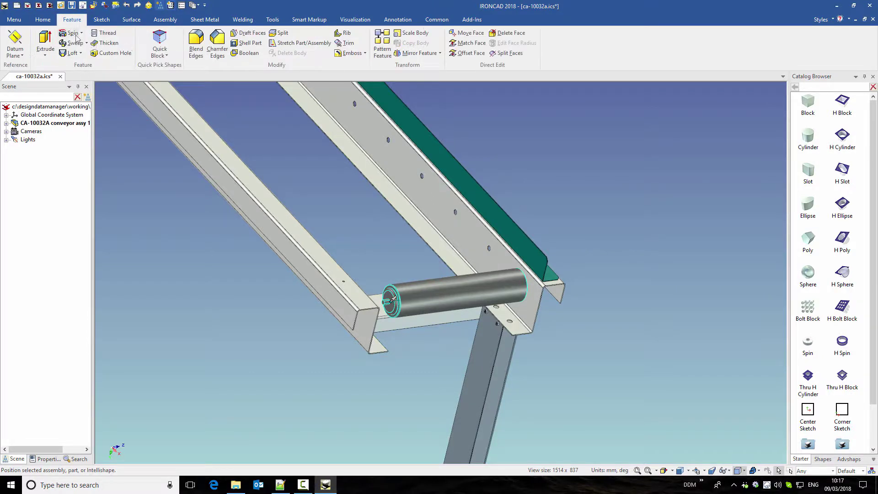
left_click(303, 43)
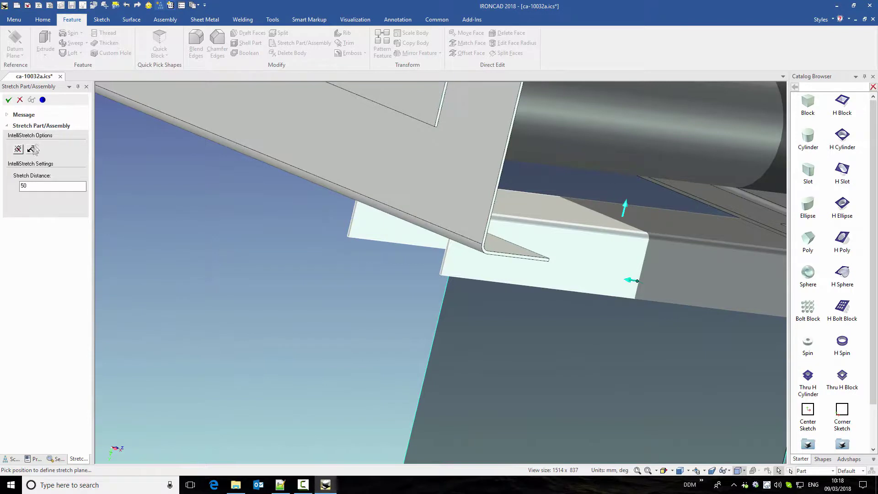
left_click(8, 100)
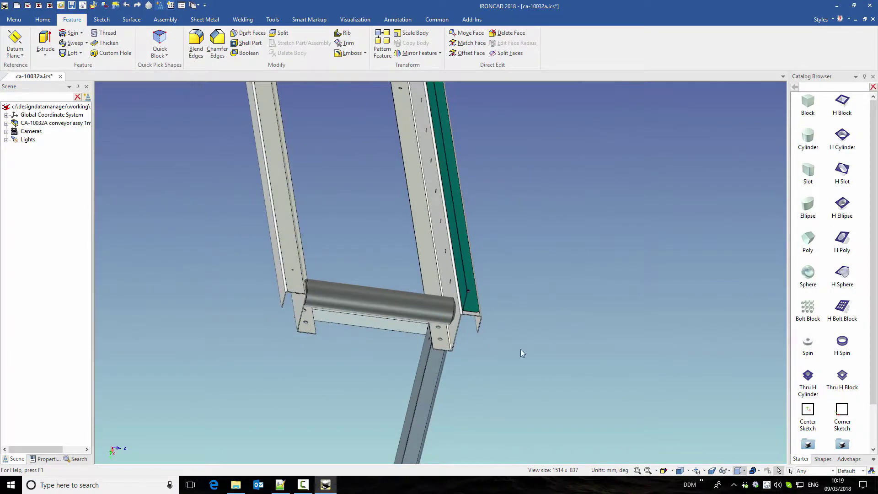
middle_click_drag(521, 350, 478, 293)
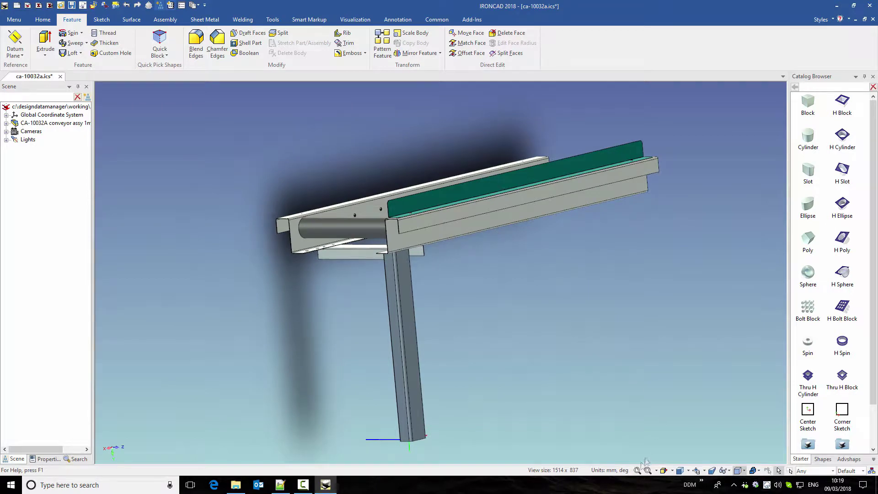
middle_click_drag(567, 361, 489, 276, "shift")
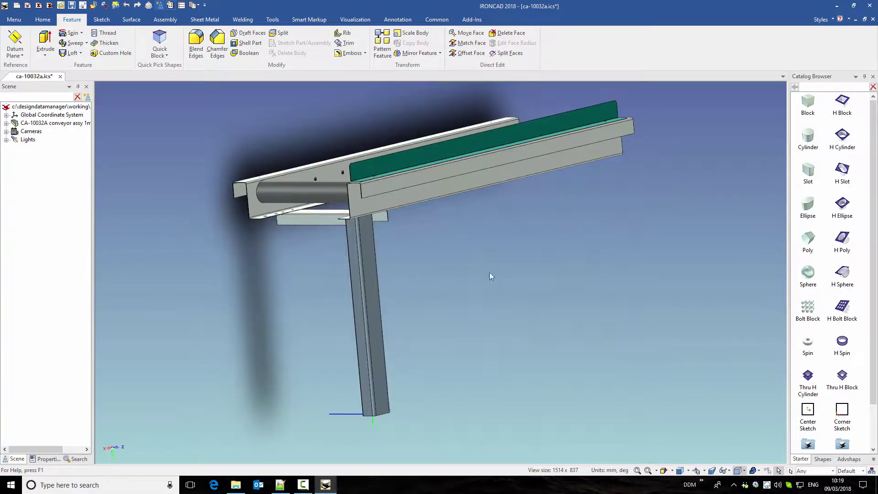
Step: Save the conveyor as a new DDM copy, including drawings and the C-10073A stretcher
left_click(470, 20)
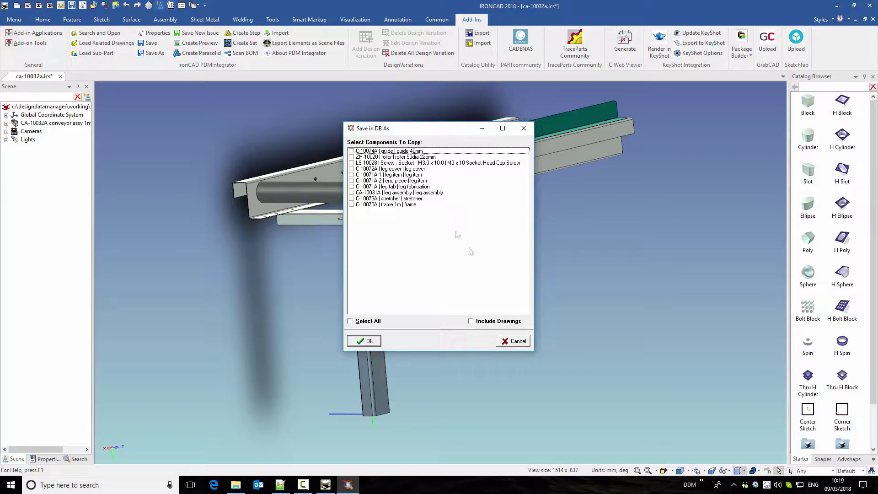
left_click(471, 322)
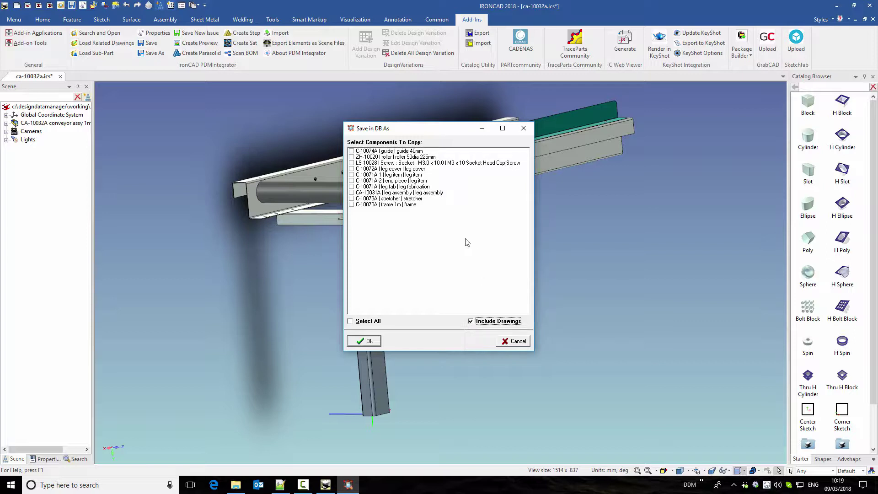
left_click(352, 198)
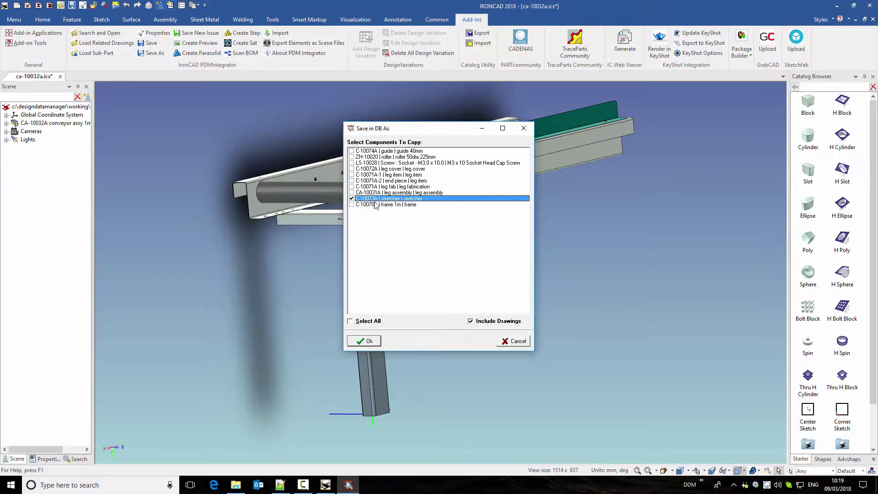
left_click(388, 157)
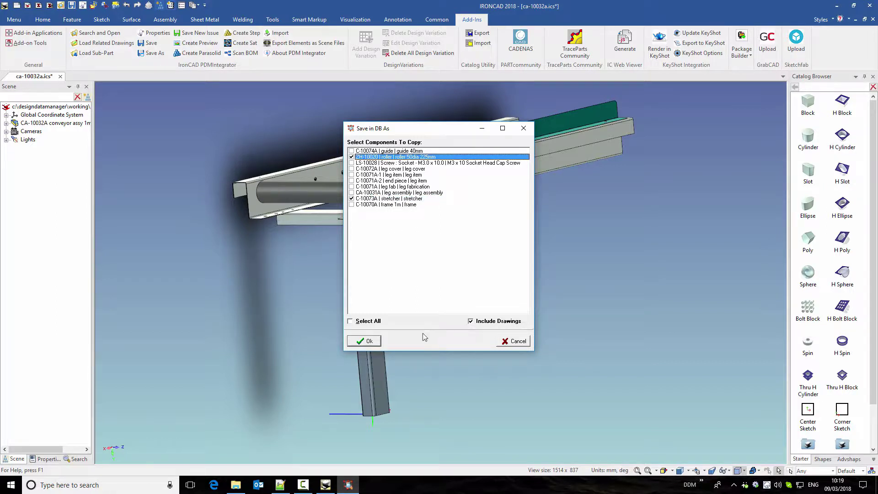
left_click(369, 341)
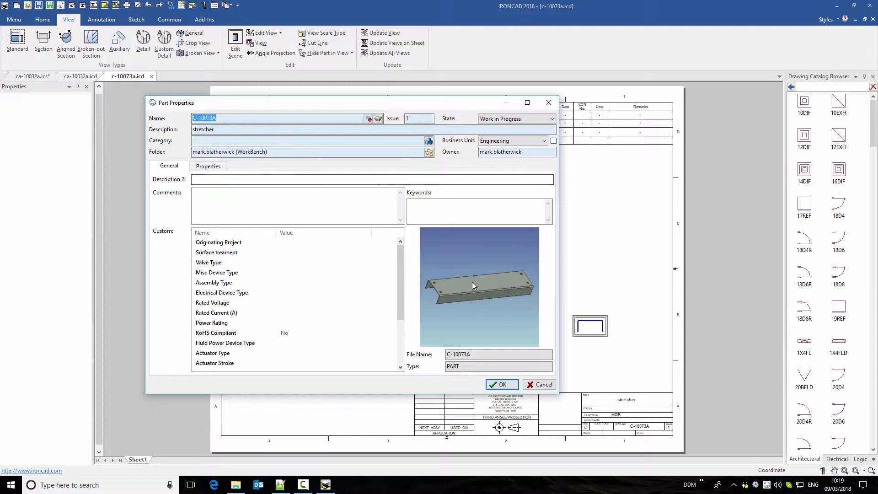
Step: File the stretcher as Component - Manufactured, edit its description, and accept its drawing properties
left_click(378, 119)
left_click(425, 187)
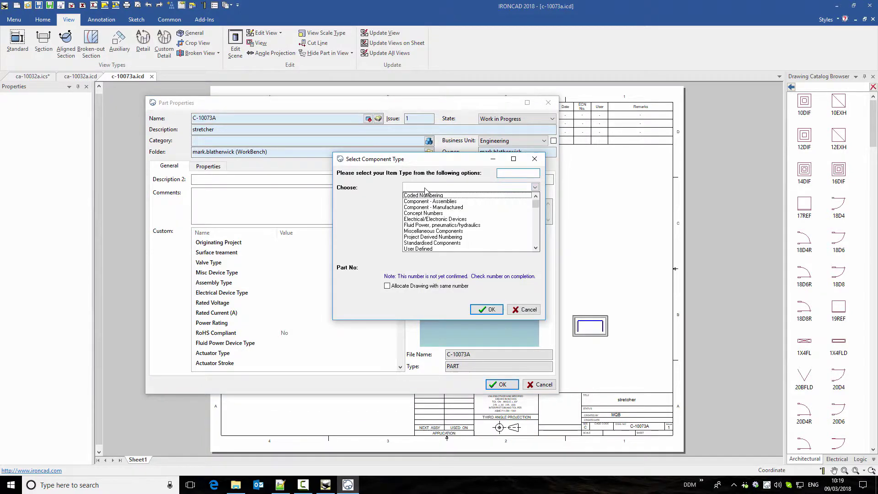
left_click(433, 209)
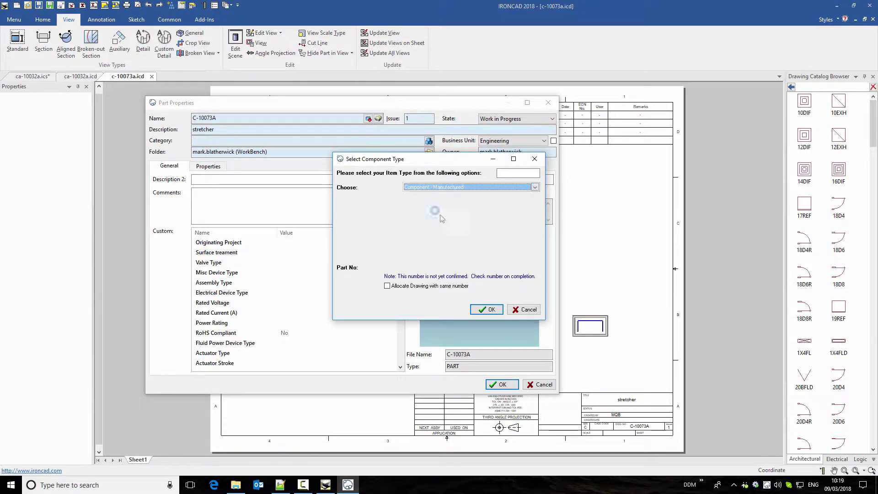
left_click(487, 309)
left_click(238, 132)
type(", 270mm")
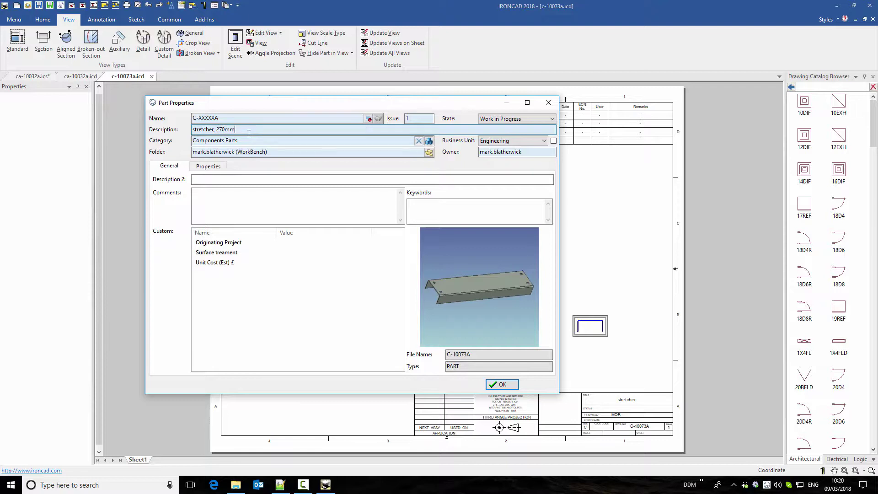
left_click(502, 386)
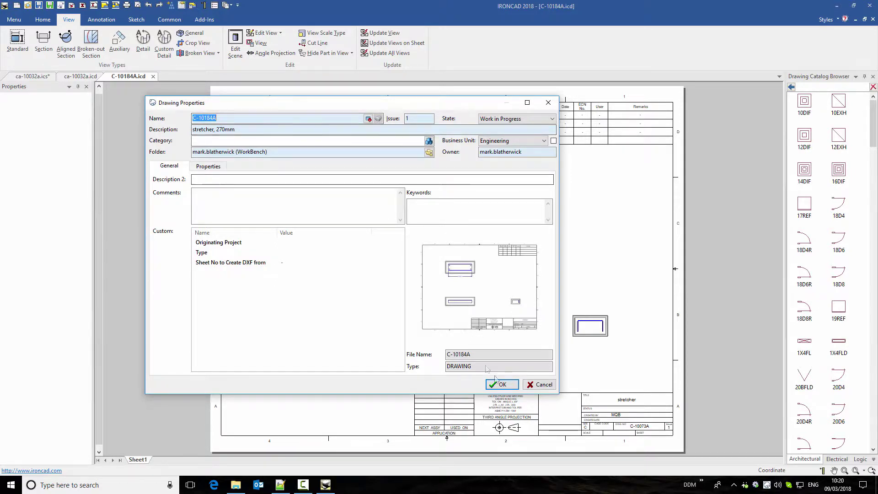
left_click(502, 384)
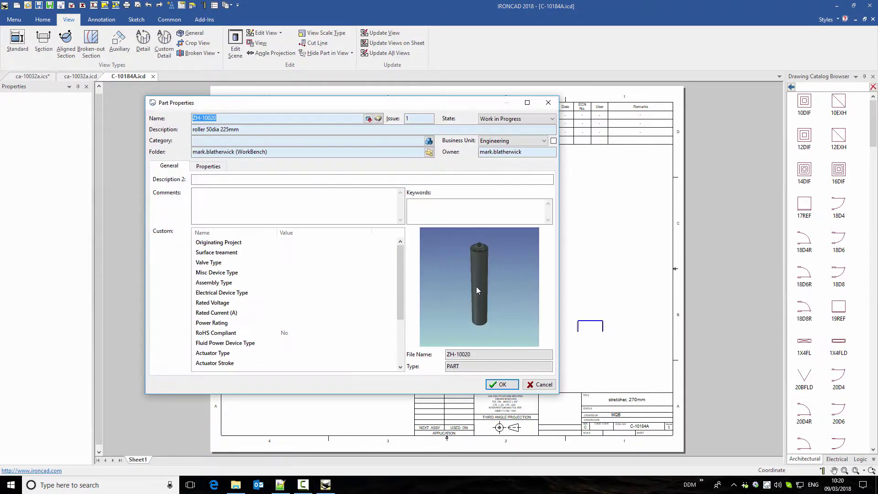
Step: File the roller as Miscellaneous Components with description 'roller 50dia 275mm'
left_click(378, 118)
left_click(436, 187)
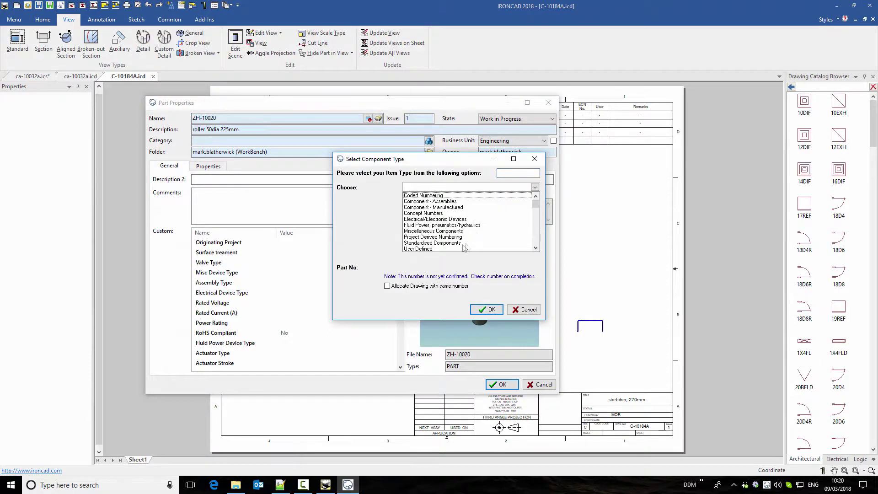
left_click(425, 232)
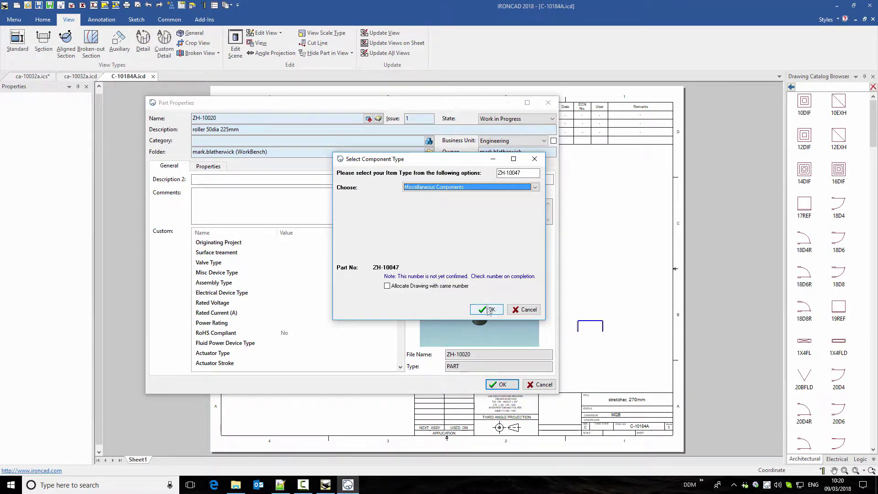
left_click(488, 310)
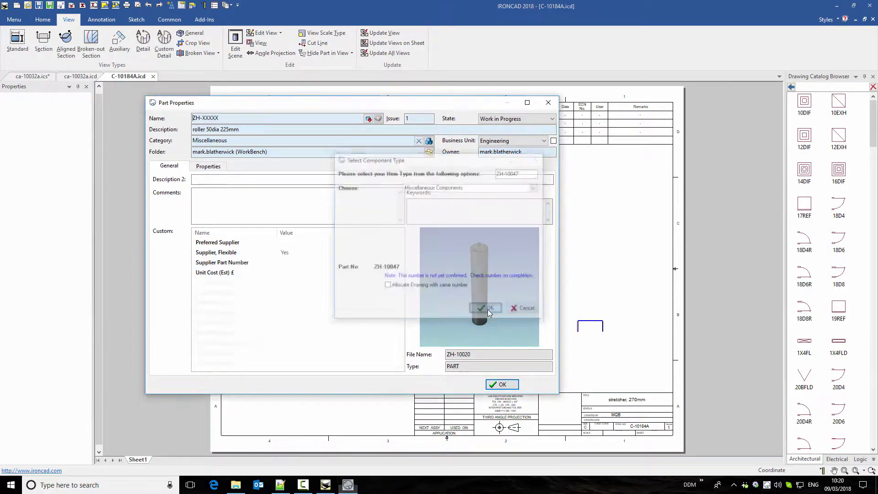
left_click(228, 130)
key("BackSpace")
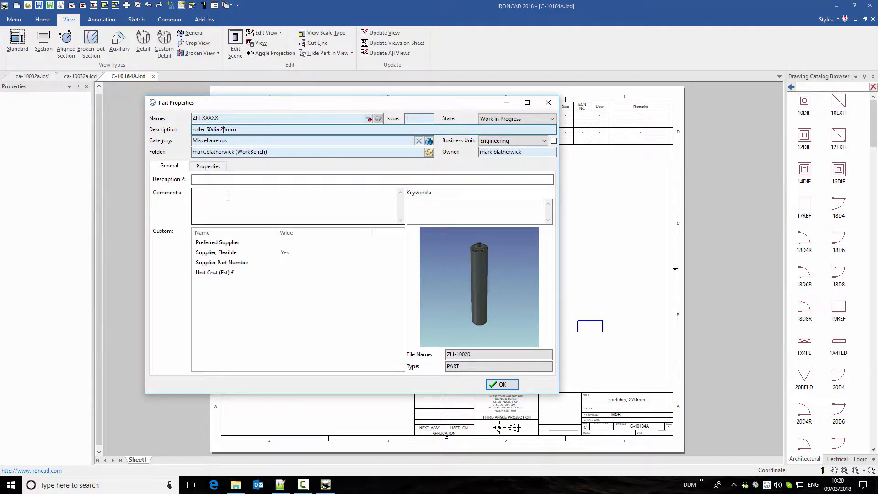
left_click(507, 386)
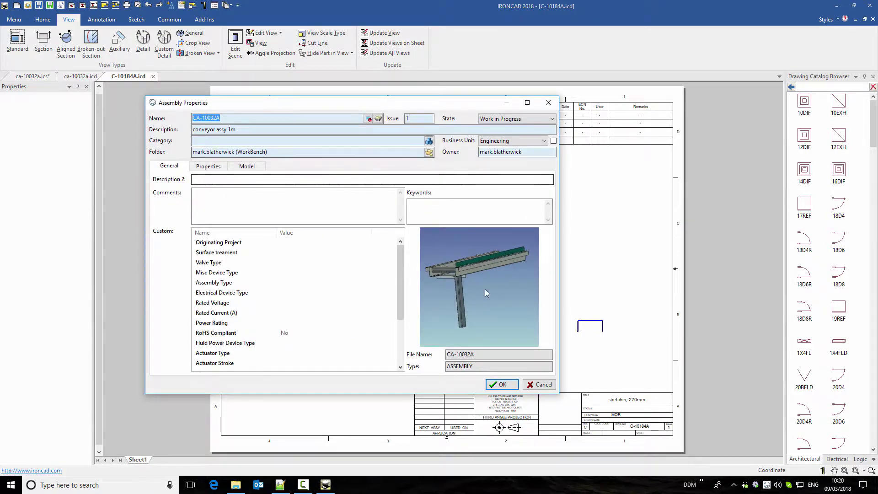
Step: Make the conveyor a Component - Assemblies item, append ', 300mm Wide' to its description, and save with its drawing
left_click(368, 118)
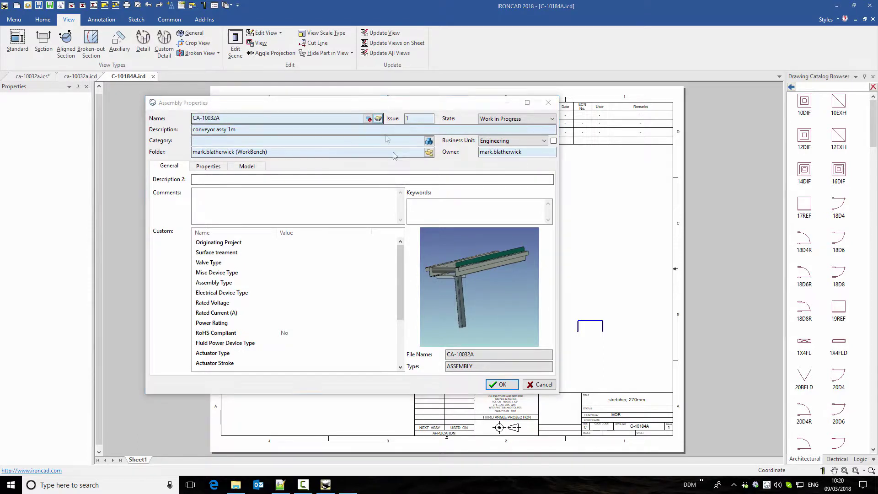
left_click(413, 188)
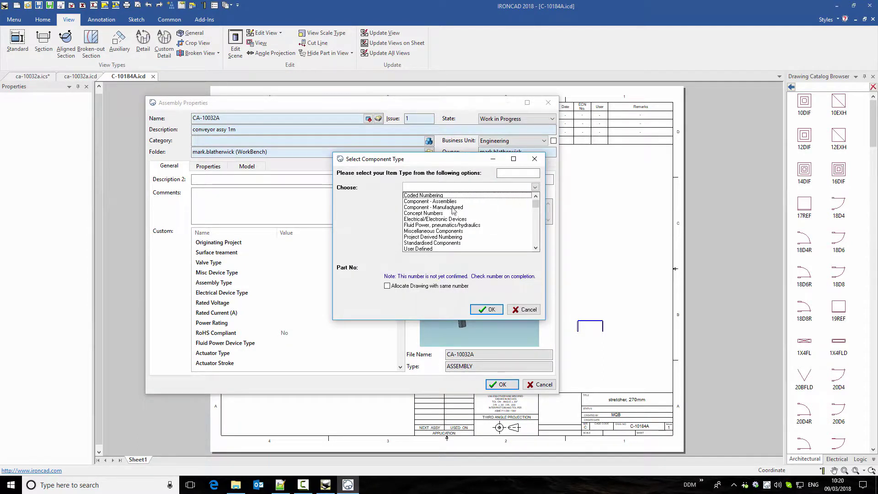
left_click(430, 201)
left_click(486, 309)
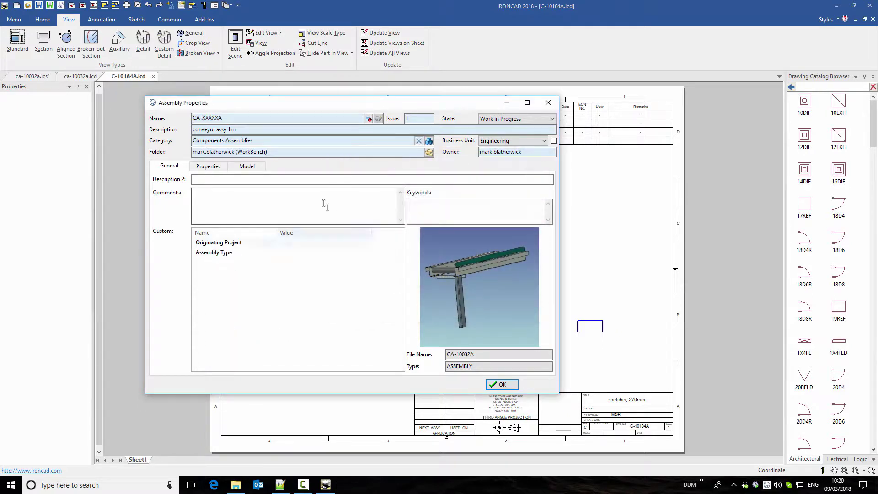
left_click(273, 129)
type(", ")
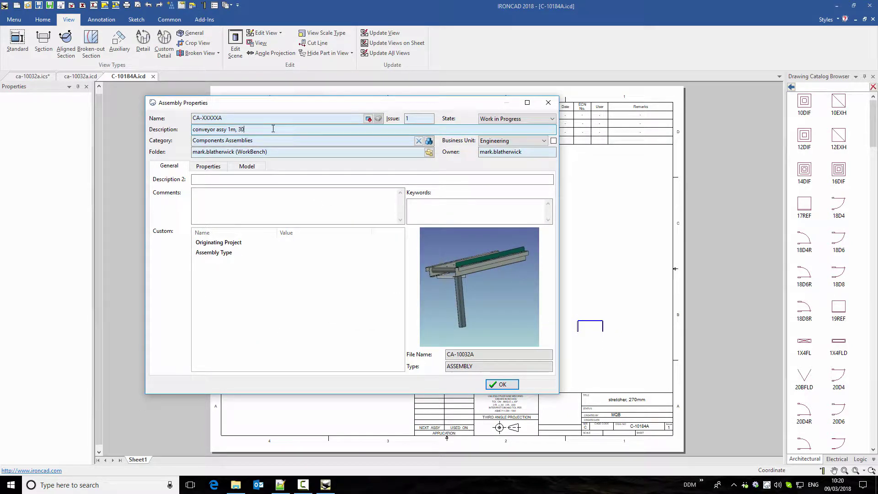
type("300mm Wide")
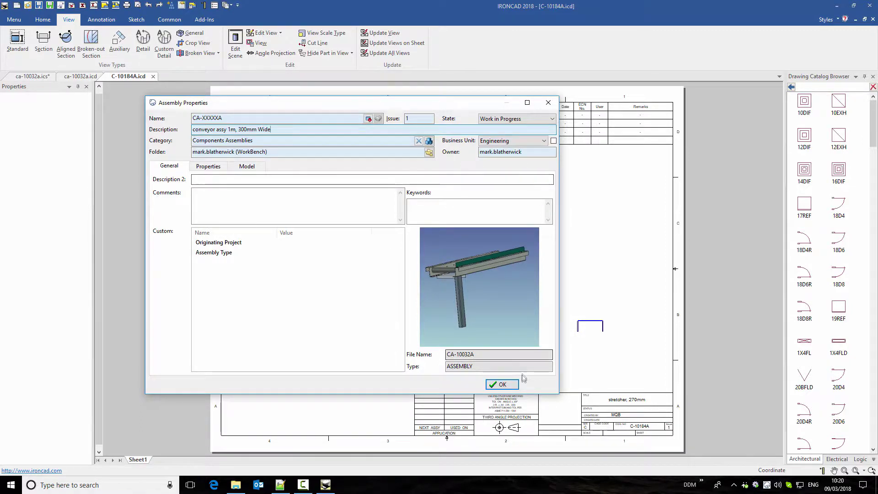
left_click(510, 387)
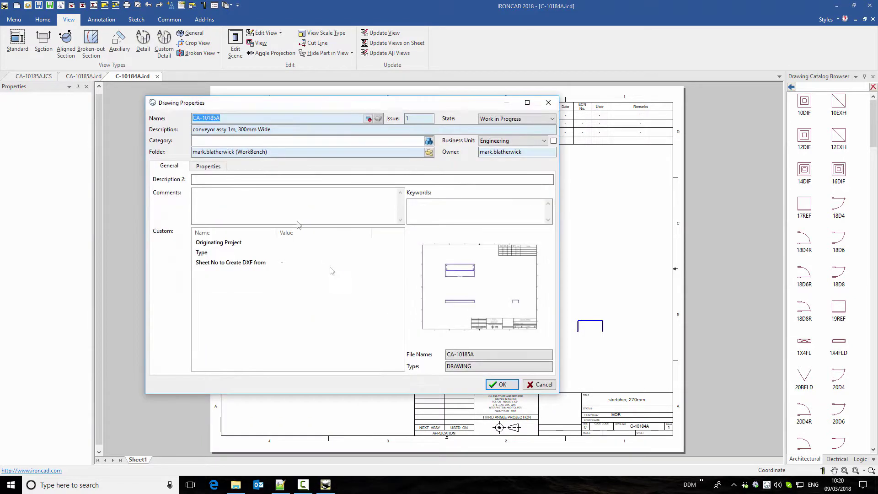
left_click(502, 385)
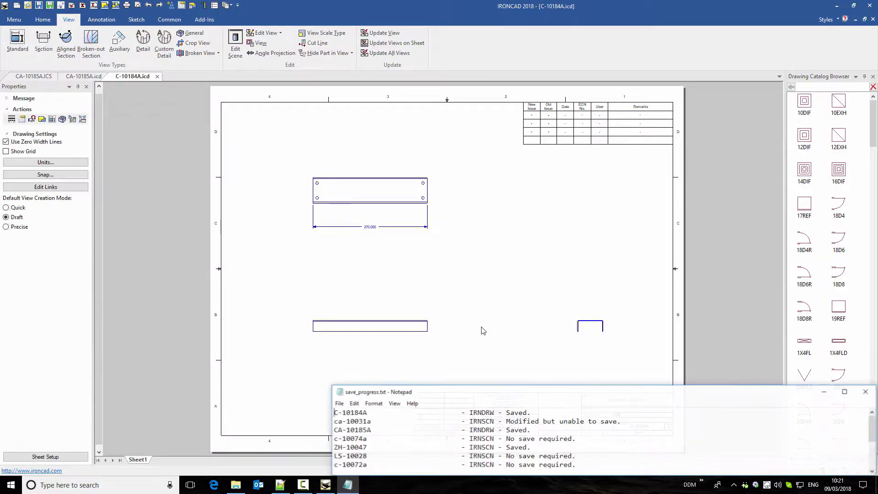
Step: Close the save log and review My Workbench sorted by Name, checking CA-10185A and C-10184A records
left_click(866, 392)
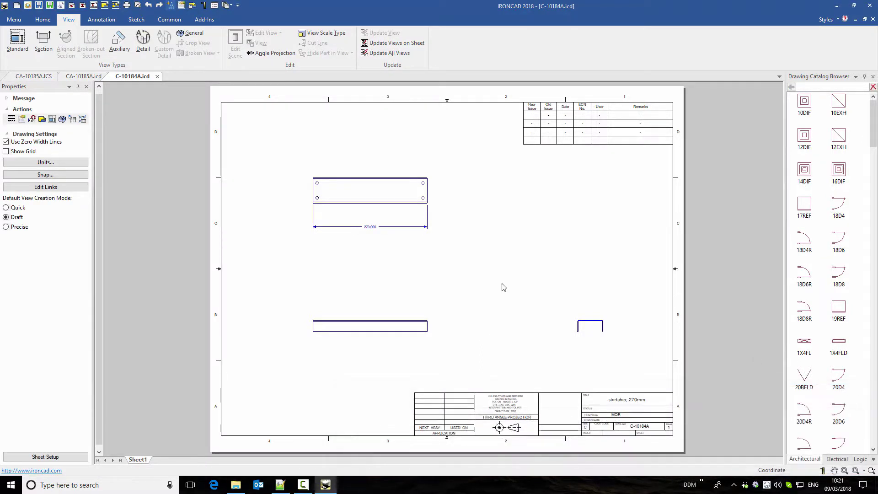
left_click(27, 5)
left_click(41, 56)
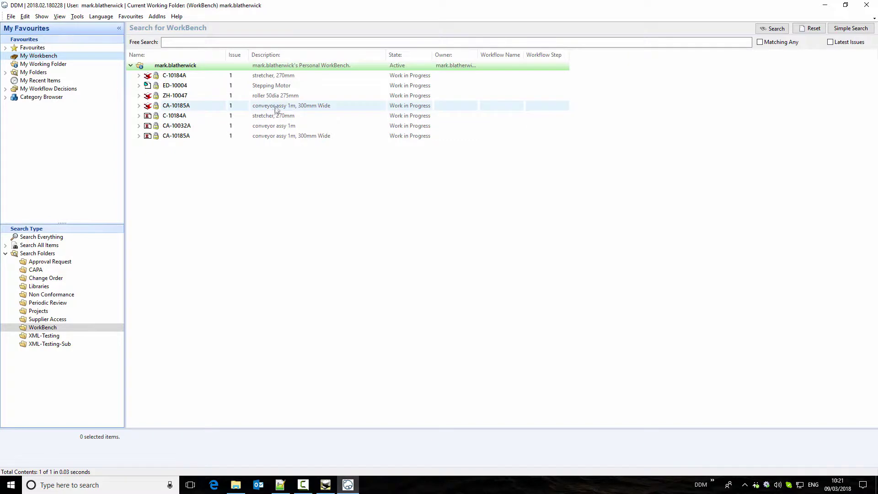
left_click(275, 107)
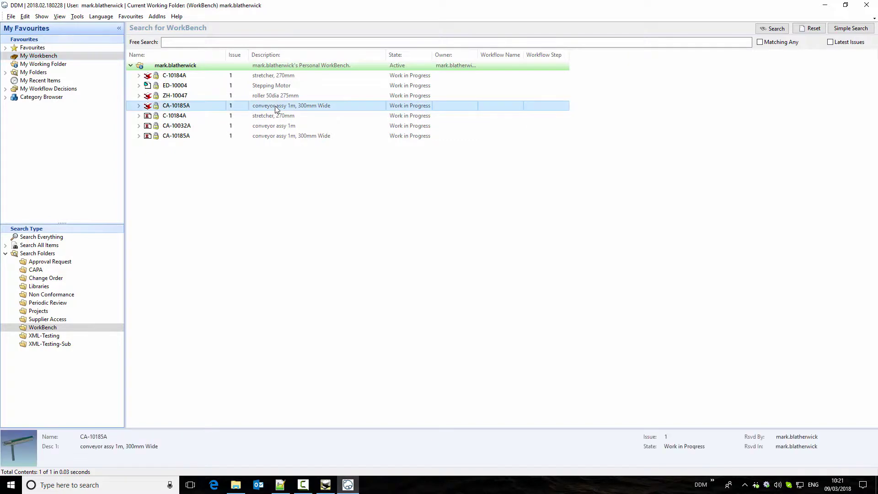
left_click(273, 137)
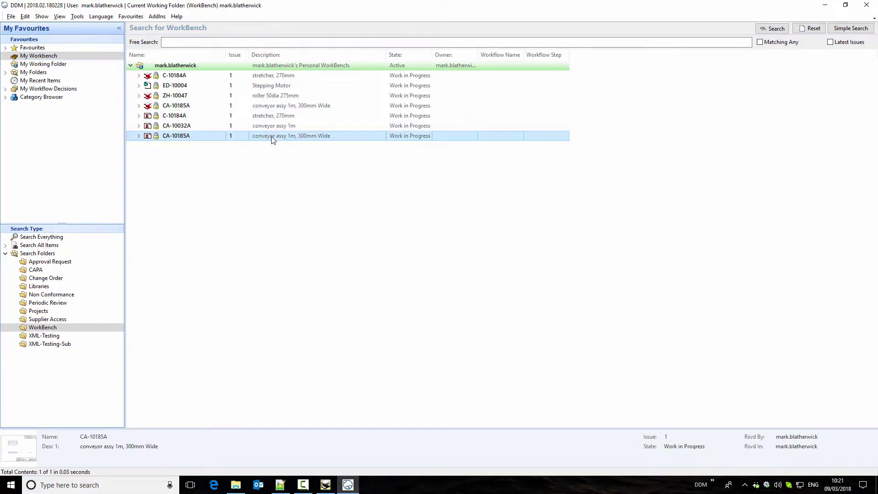
left_click(189, 55)
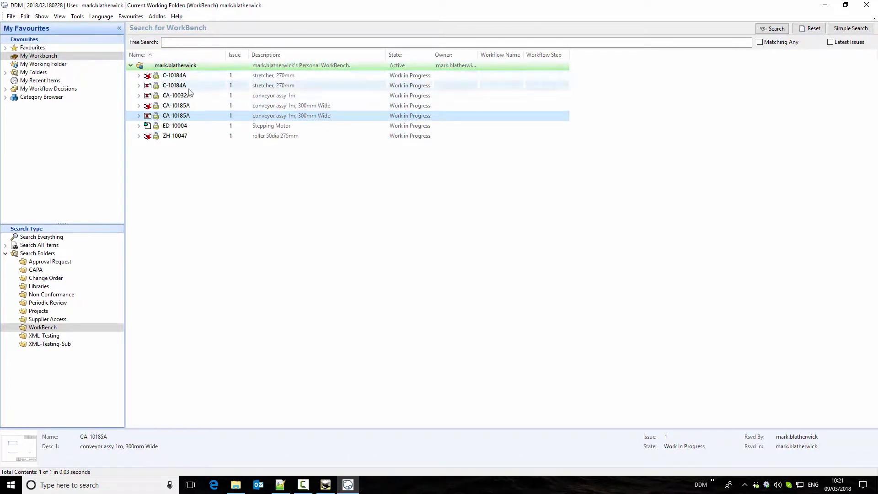
left_click(194, 86)
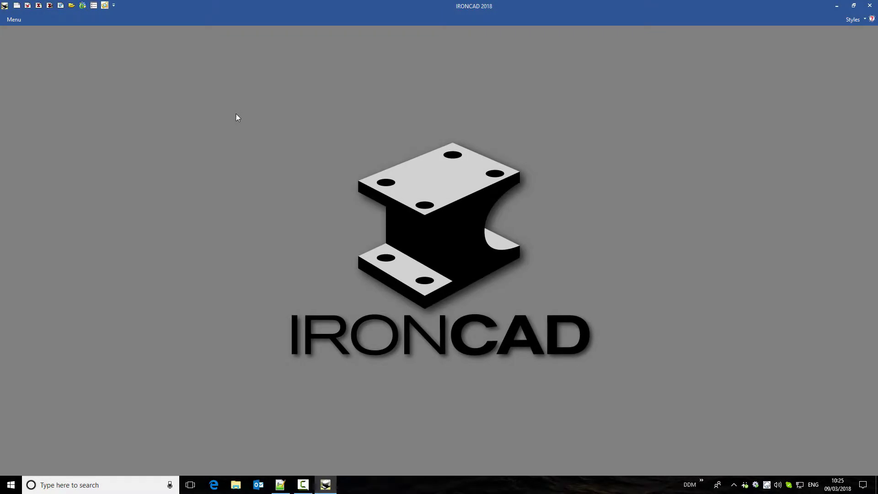
Step: Open Beam.ics and start a PDMIntegrator Save to bring up its Part Properties
key("ctrl+o")
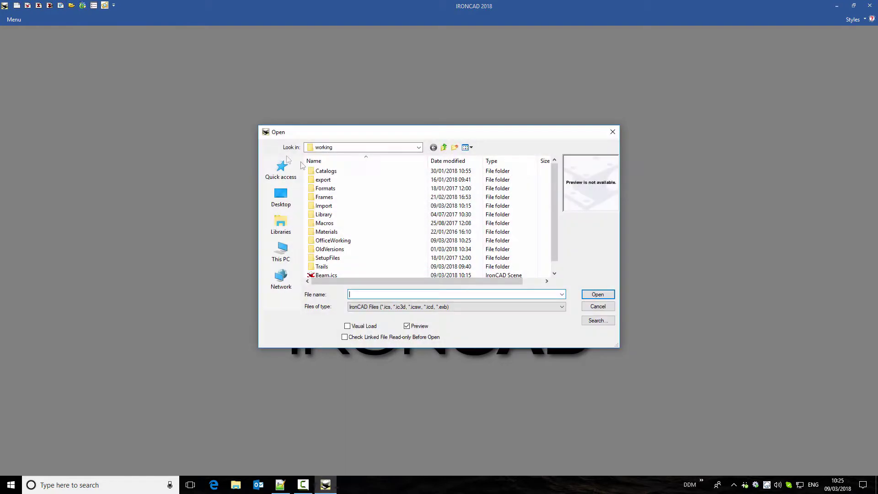
left_click(526, 275)
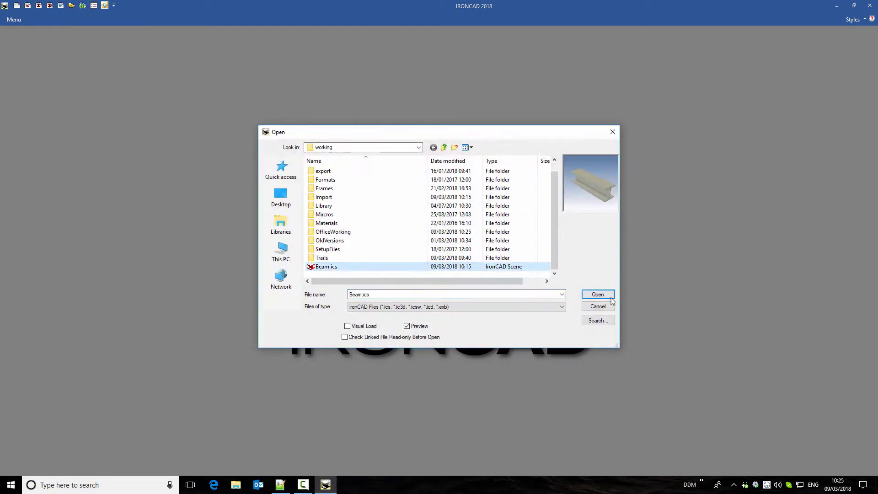
left_click(597, 294)
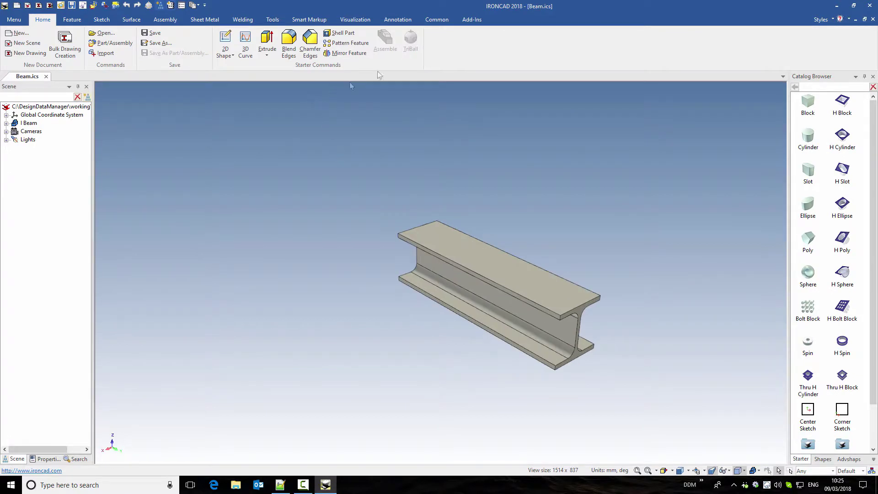
left_click(472, 19)
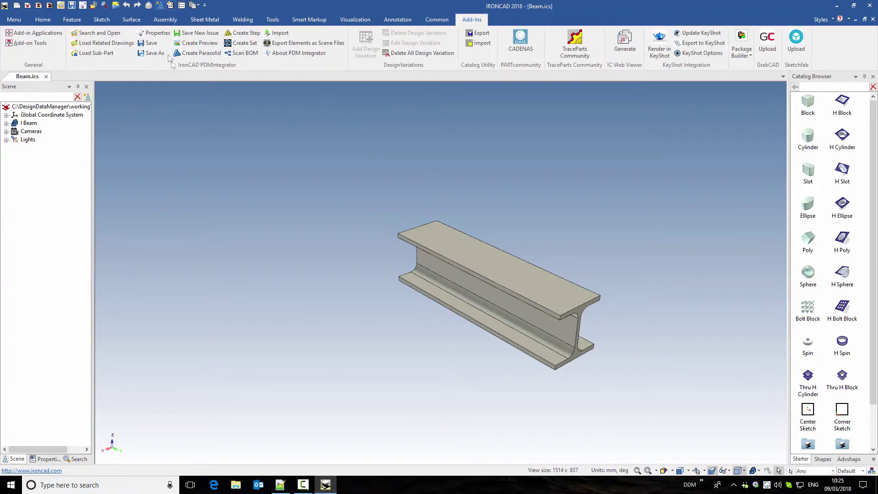
left_click(149, 43)
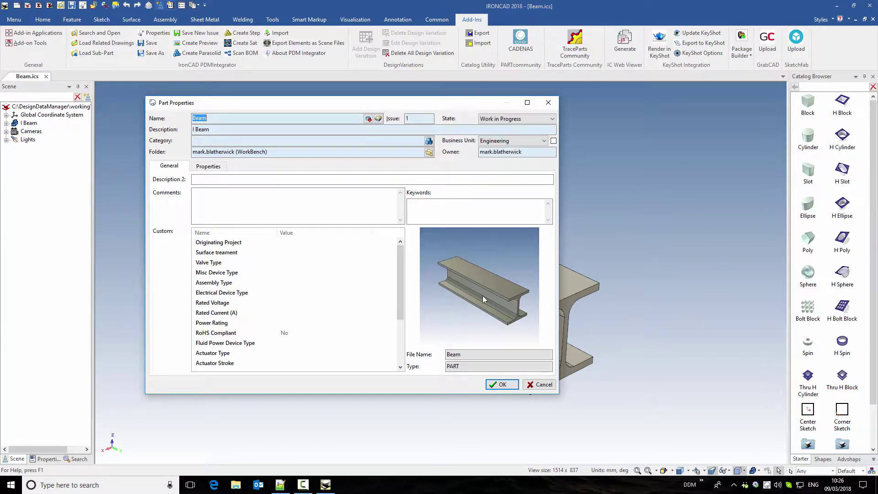
Step: Set the I Beam's type to Miscellaneous Components and its category to IC Section
left_click(378, 119)
left_click(432, 187)
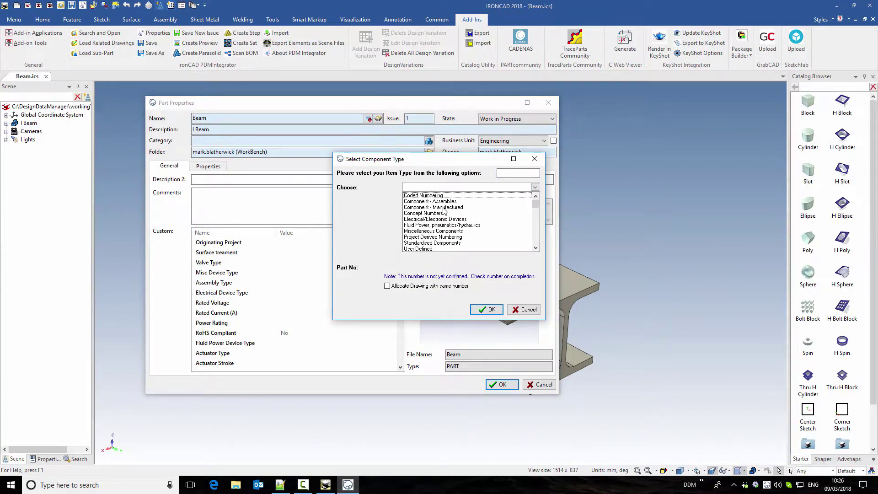
left_click(433, 231)
left_click(497, 310)
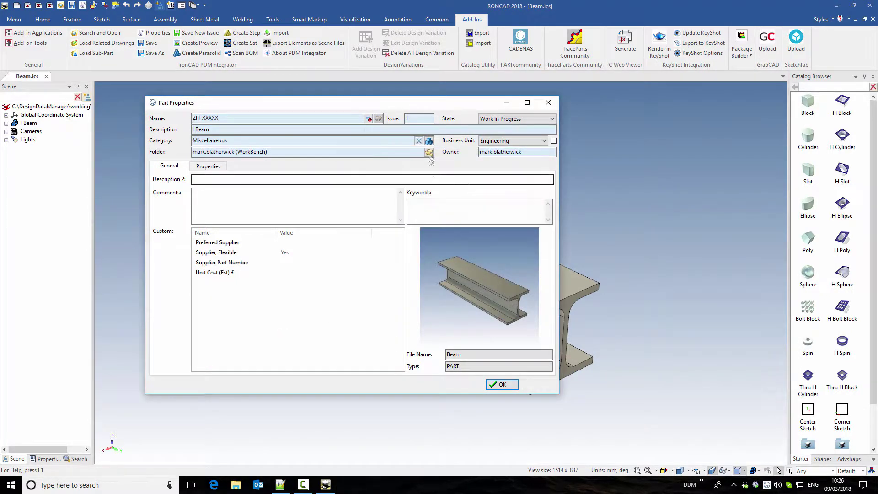
left_click(429, 141)
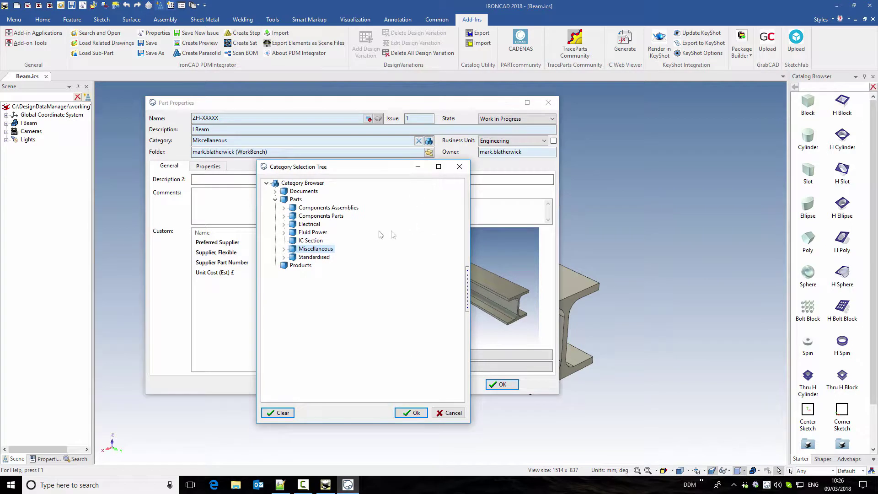
left_click(305, 241)
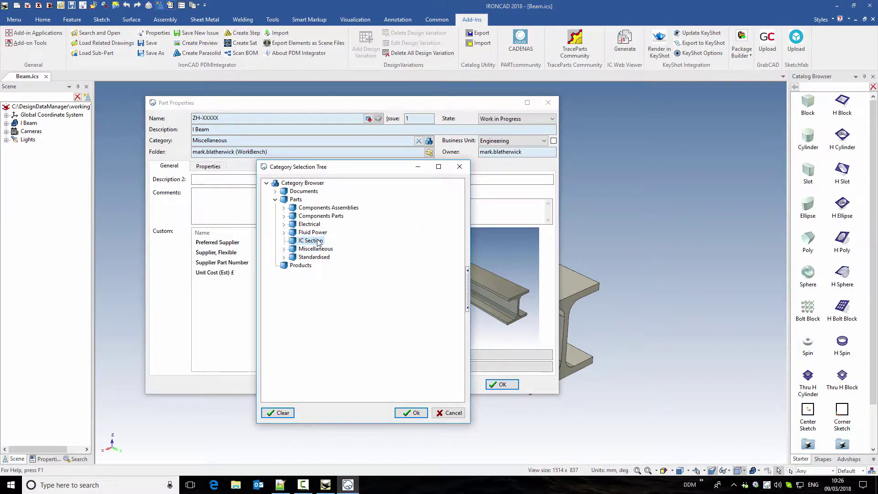
left_click(411, 412)
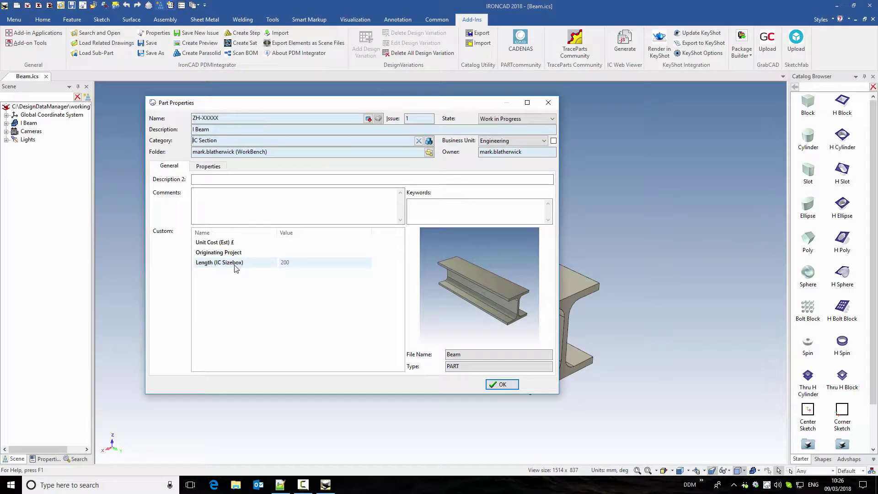
Step: Confirm Length 200 and save the beam as DDM part record ZH-10048
left_click(301, 266)
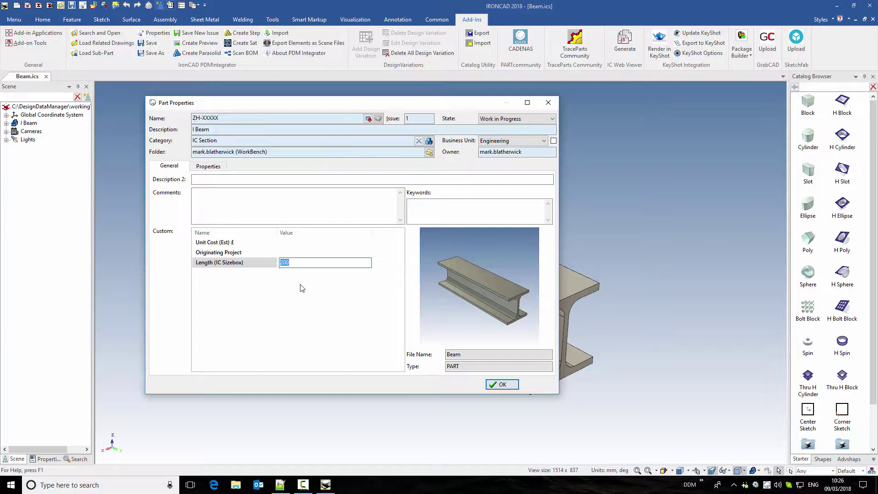
left_click(302, 287)
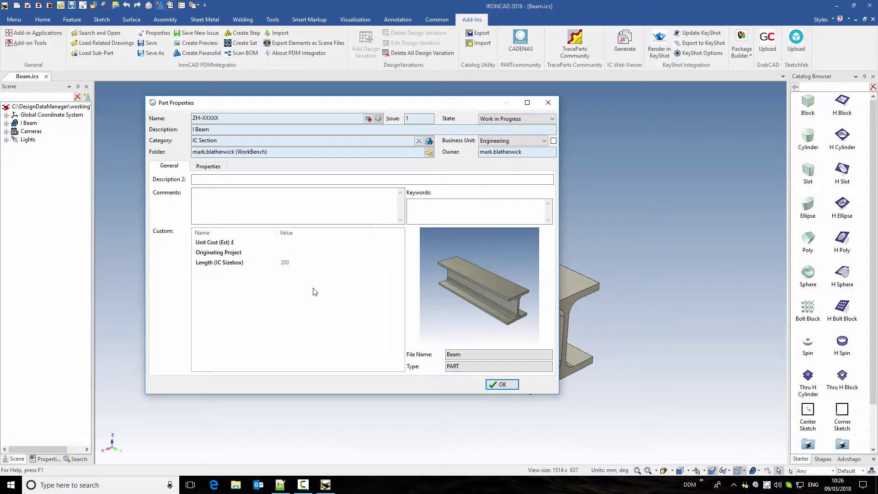
left_click(502, 385)
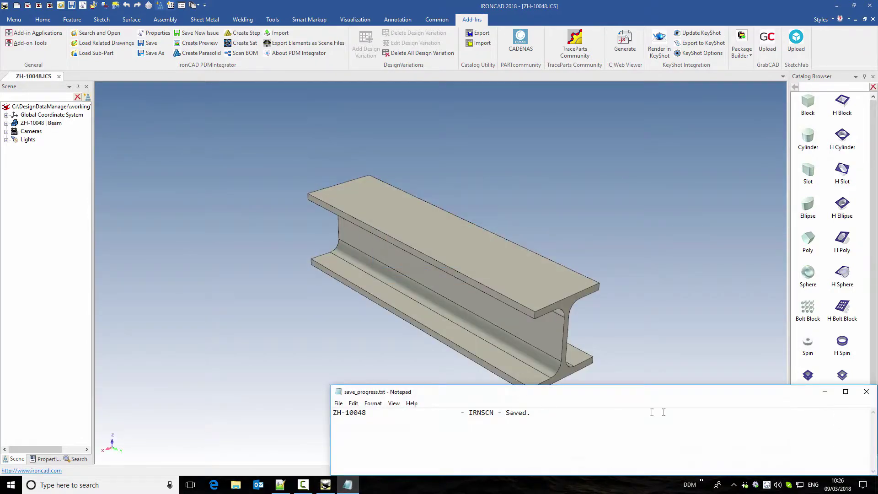
left_click(866, 392)
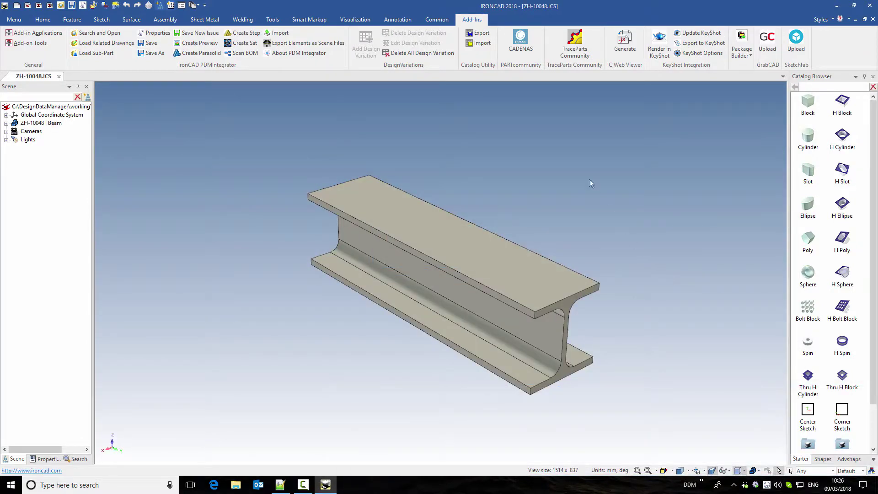
left_click(393, 218)
right_click(389, 211)
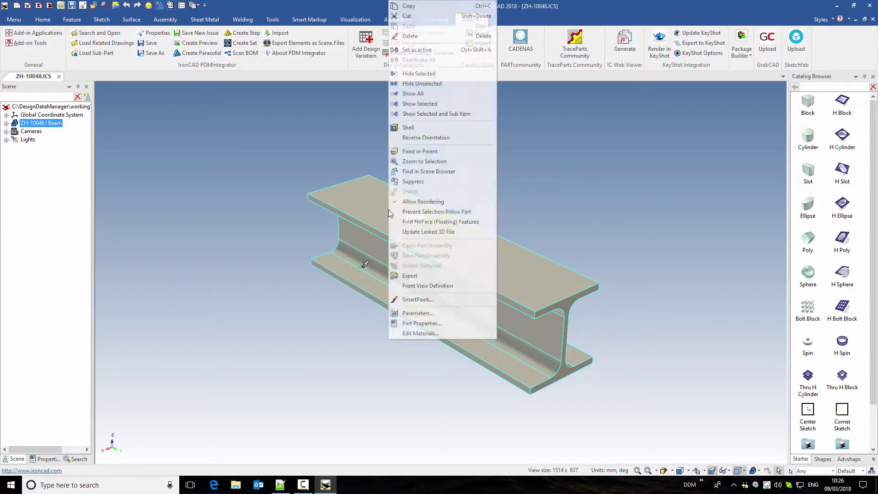
left_click(432, 324)
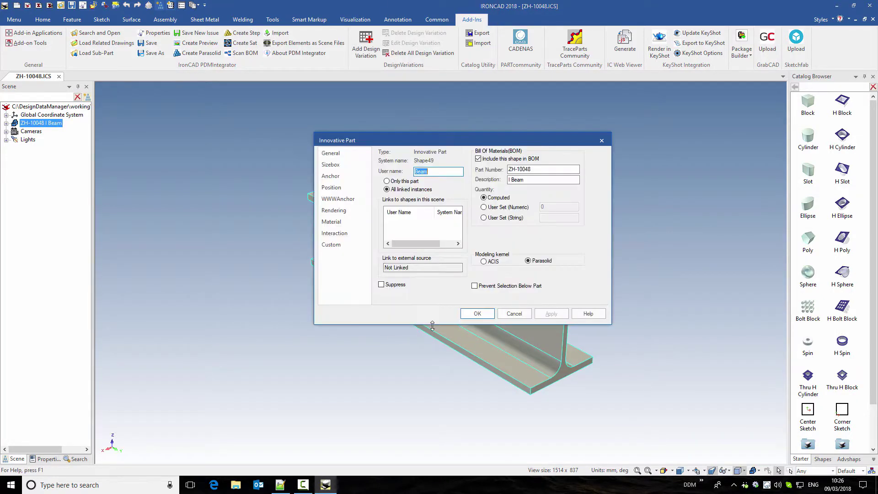
left_click(336, 246)
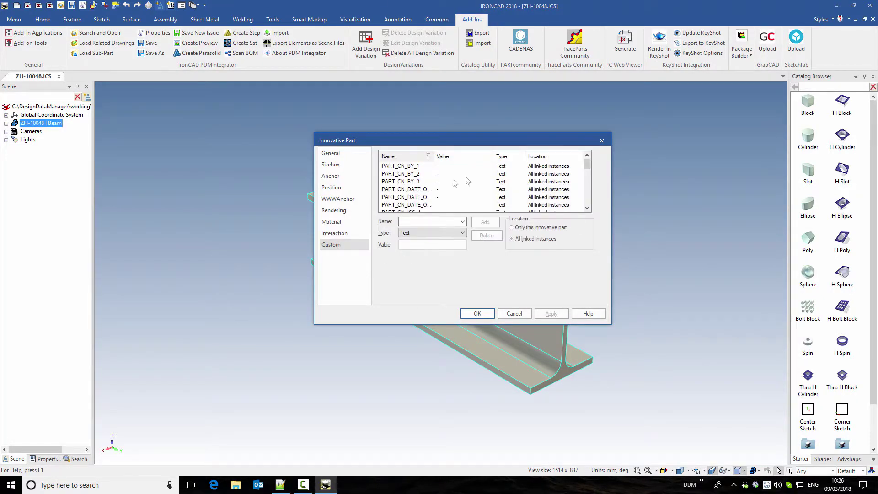
left_click_drag(588, 169, 587, 206)
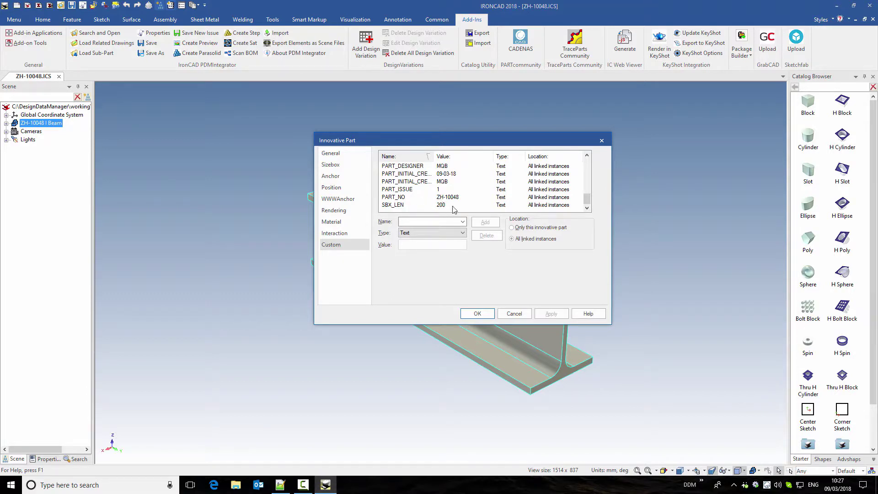
left_click(514, 313)
Step: Change the I-beam's sizebox length to 300 and PDM-save it to record ZH-10048
left_click(525, 334)
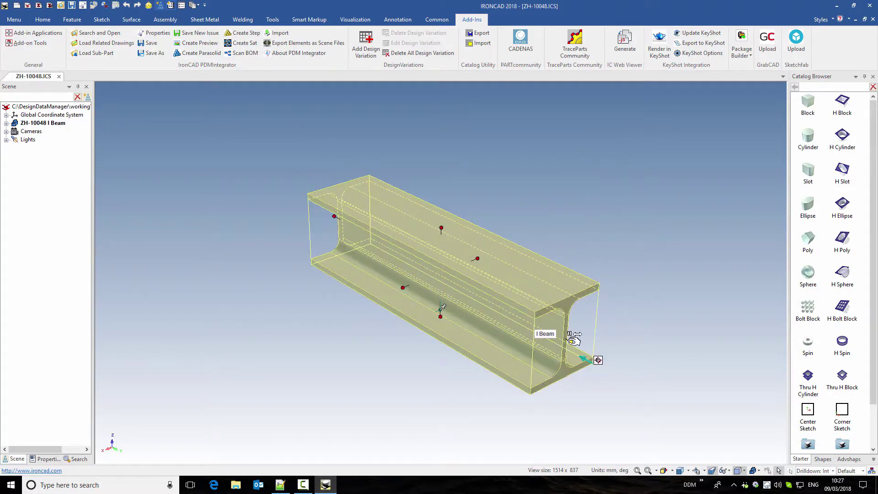
mouse_move(572, 340)
type("300")
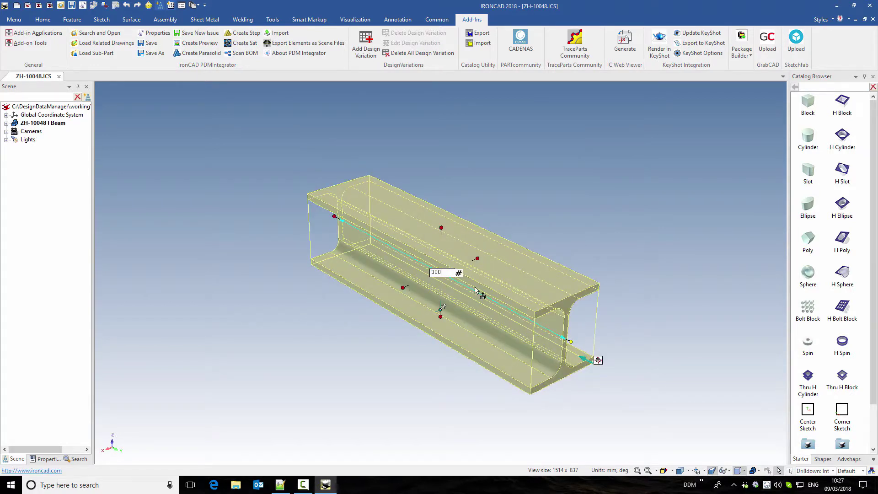
key("Return")
left_click(616, 192)
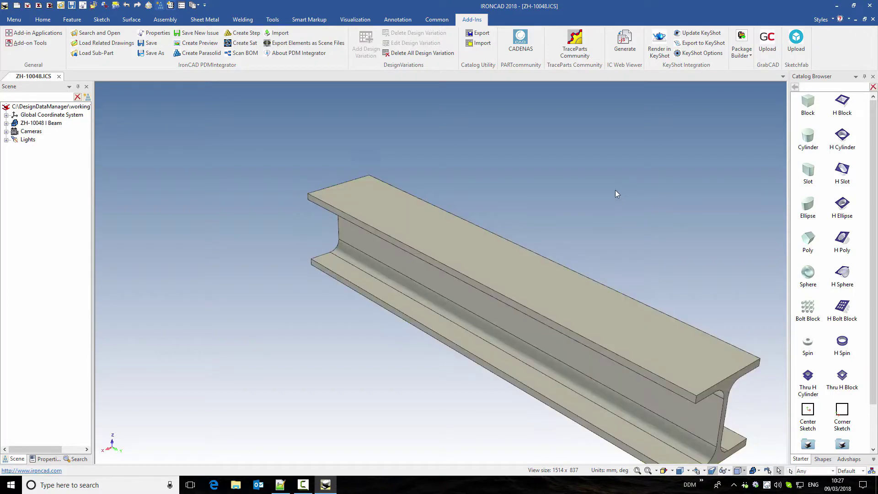
left_click(148, 43)
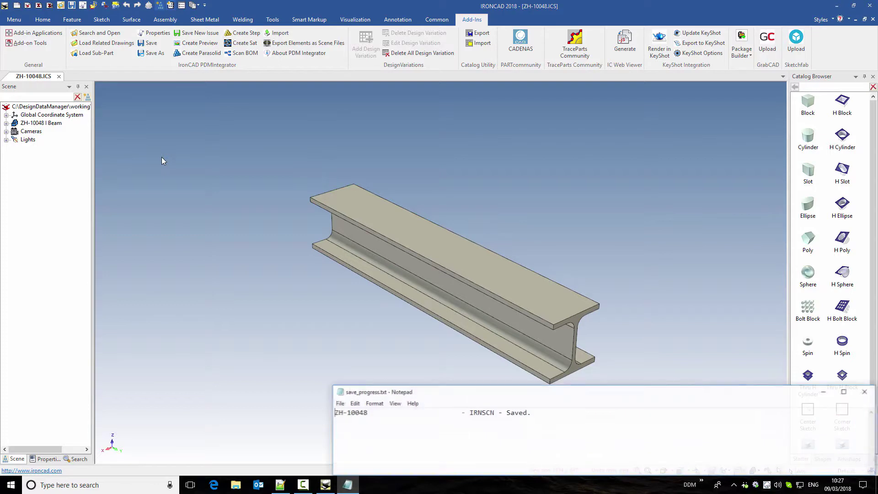
Step: Close the save log and confirm ZH-10048's DDM properties list Length 300
left_click(867, 391)
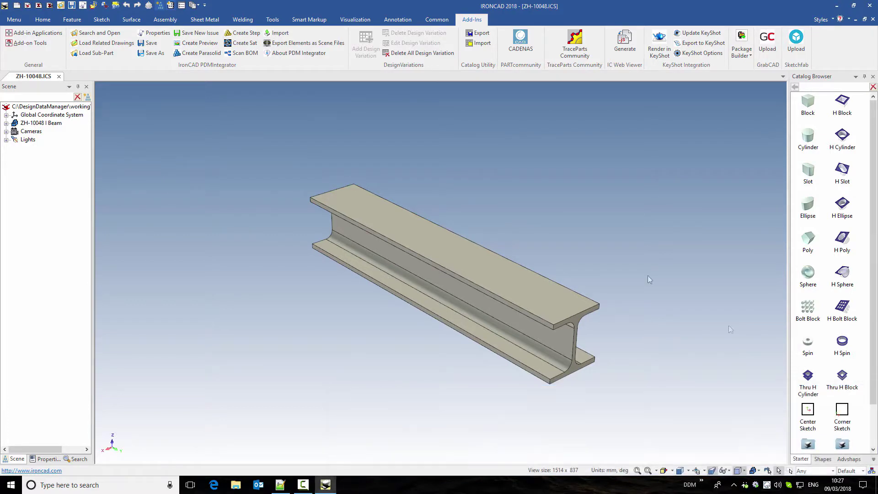
left_click(154, 33)
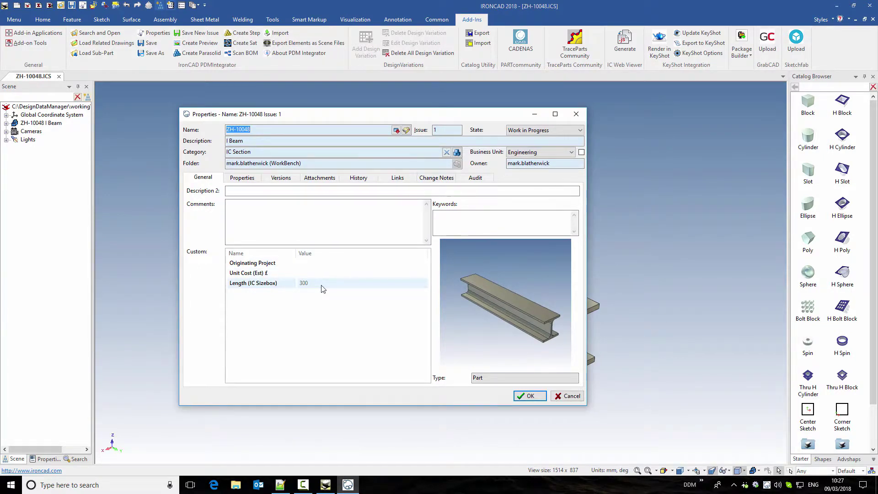
left_click(566, 396)
left_click(435, 239)
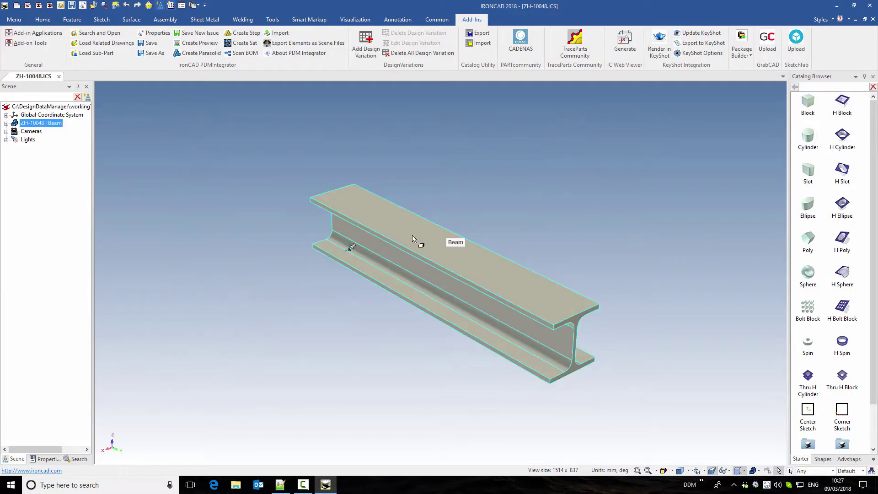
Step: Inspect the beam's SBX_LEN custom property in Part Properties
right_click(414, 243)
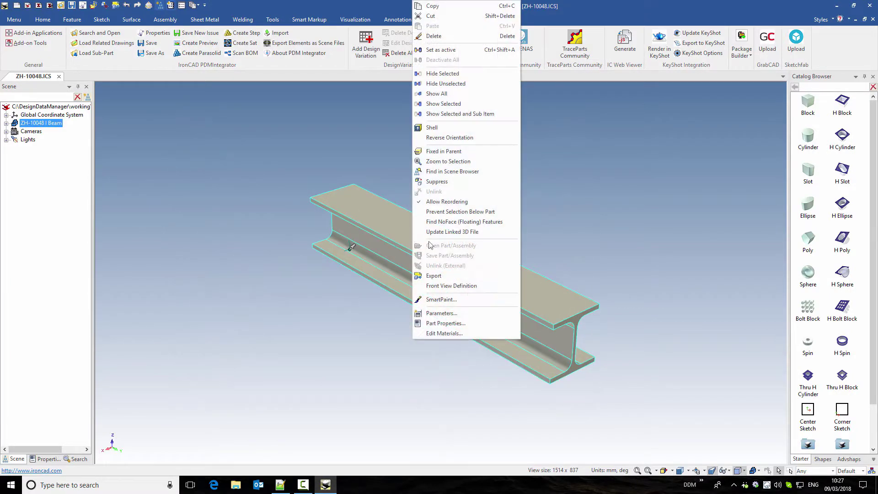
left_click(476, 324)
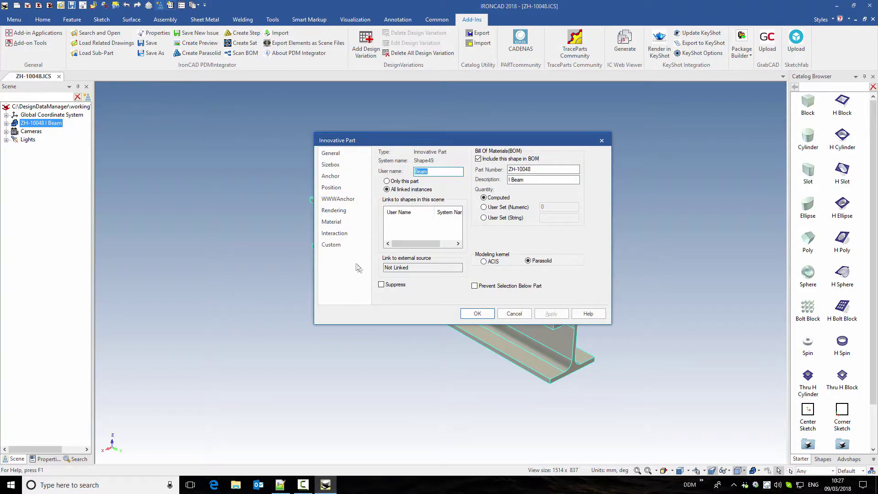
left_click(331, 244)
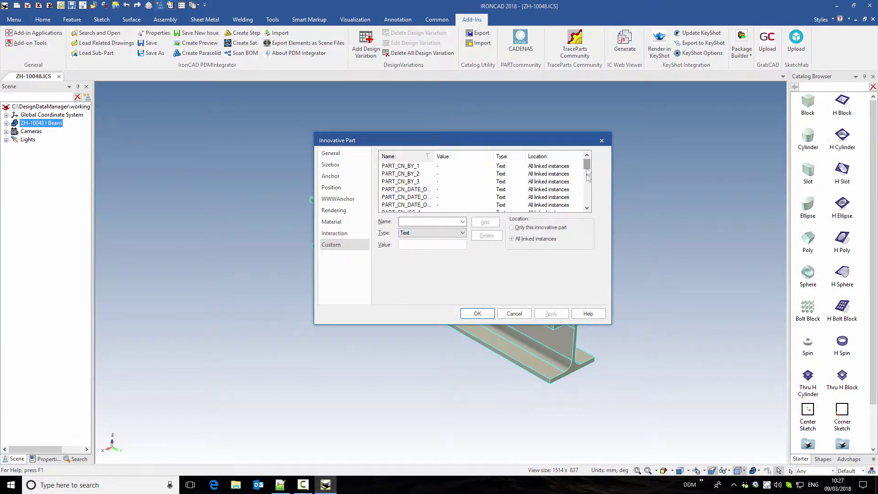
left_click_drag(586, 164, 587, 200)
left_click(392, 205)
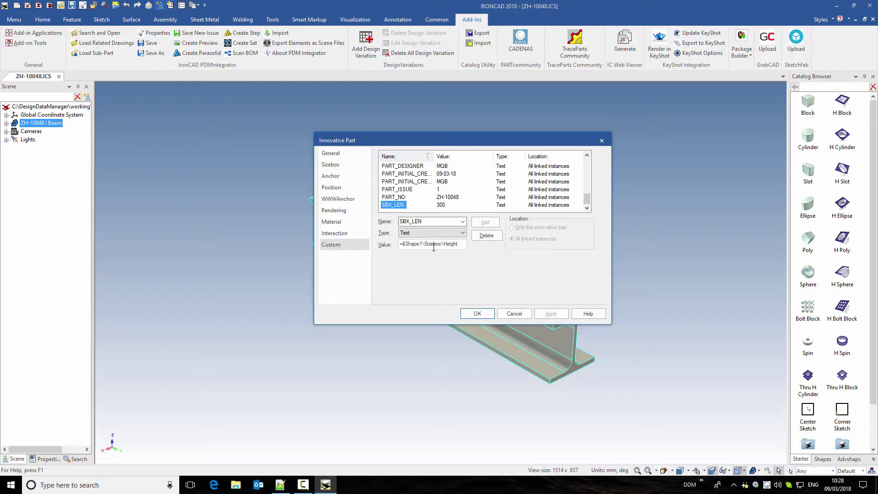
Step: Cancel the properties, close the beam document without saving, and switch to DDM
left_click(513, 314)
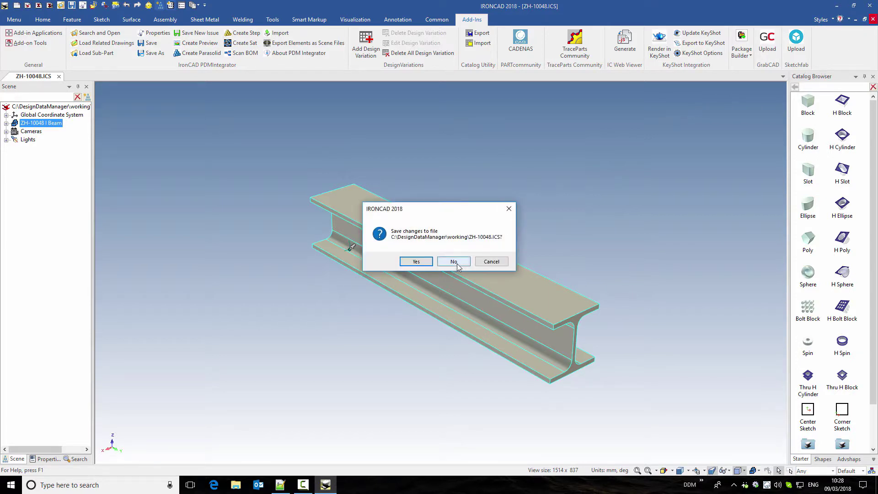
left_click(454, 262)
left_click(104, 5)
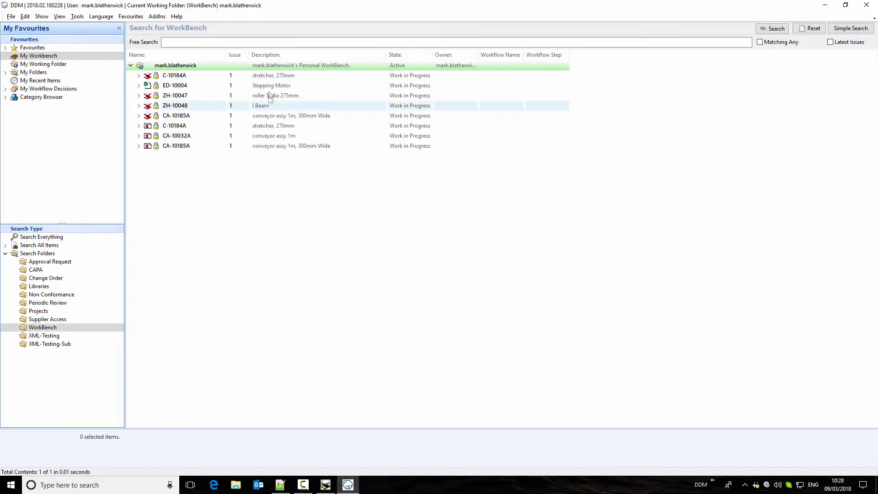
Step: In roller ZH-10047's DDM record properties, set Preferred Supplier to Interroll
left_click(269, 96)
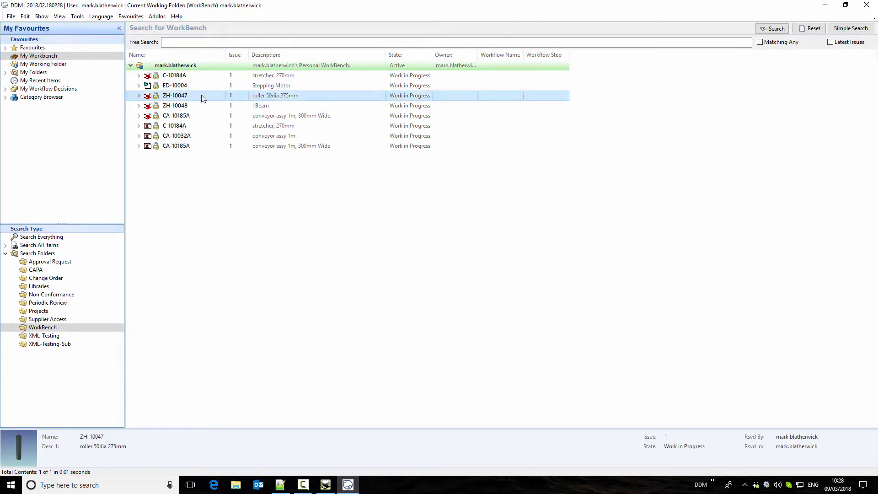
right_click(203, 98)
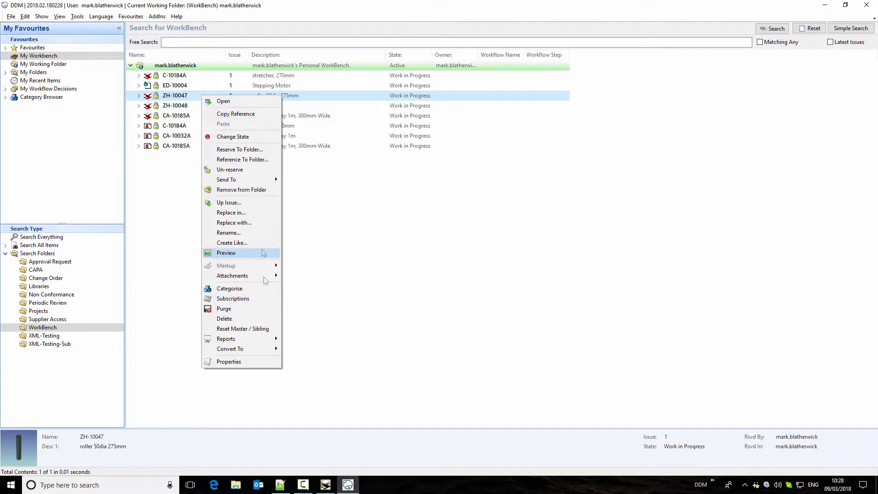
left_click(256, 363)
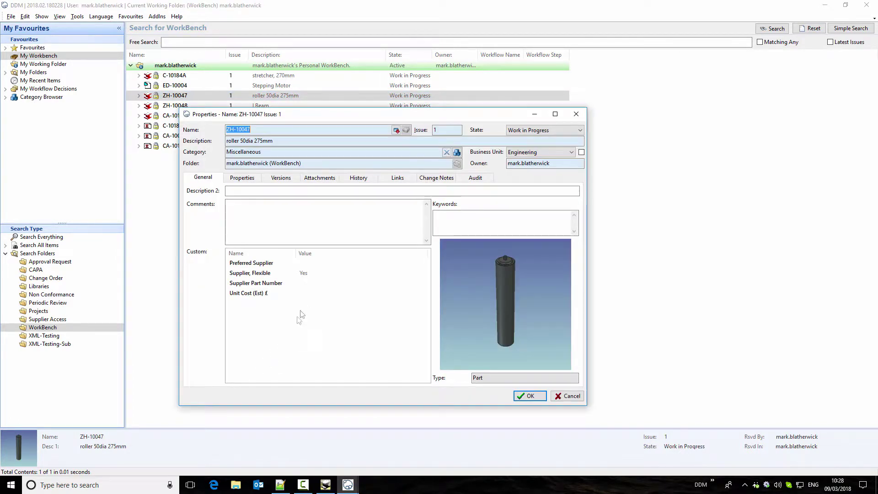
left_click(302, 265)
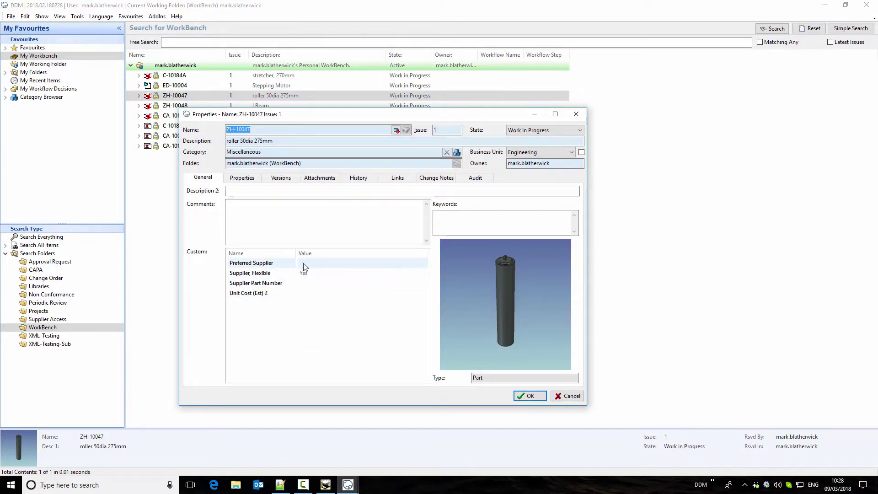
left_click(304, 264)
left_click(424, 263)
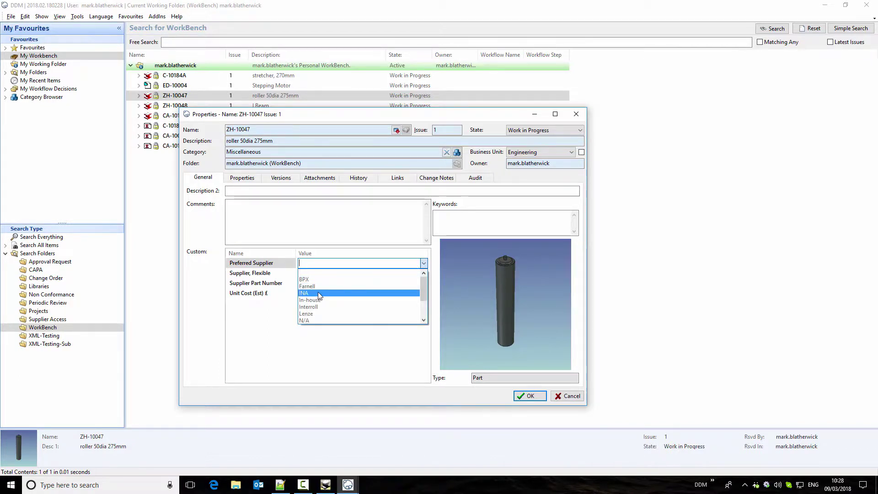
left_click(324, 307)
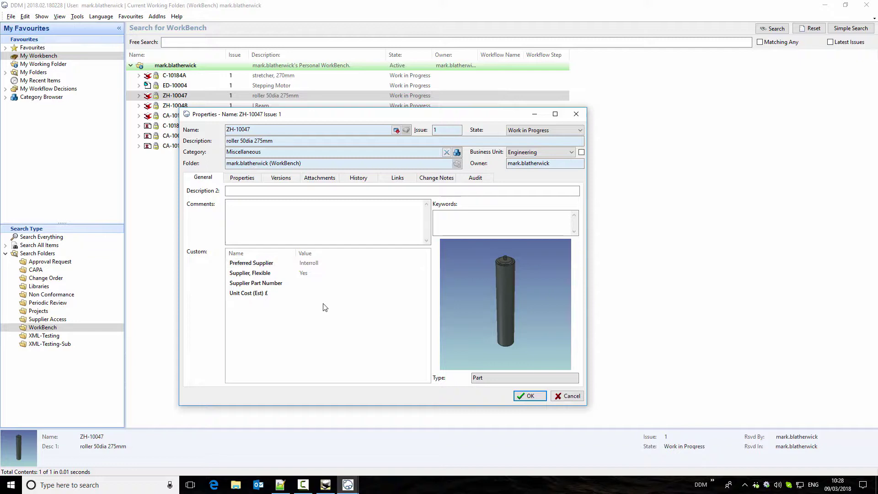
left_click(528, 396)
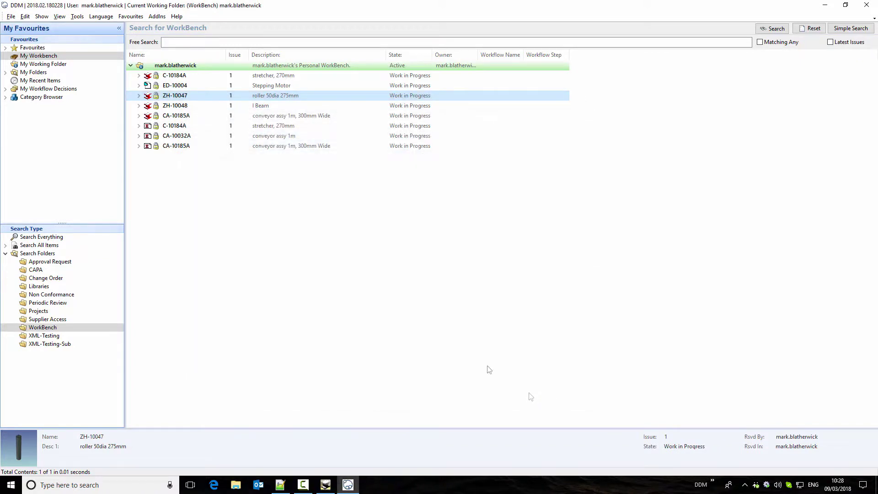
Step: Load roller ZH-10047 into IronCAD and zoom it to fit in orthographic view
double_click(174, 96)
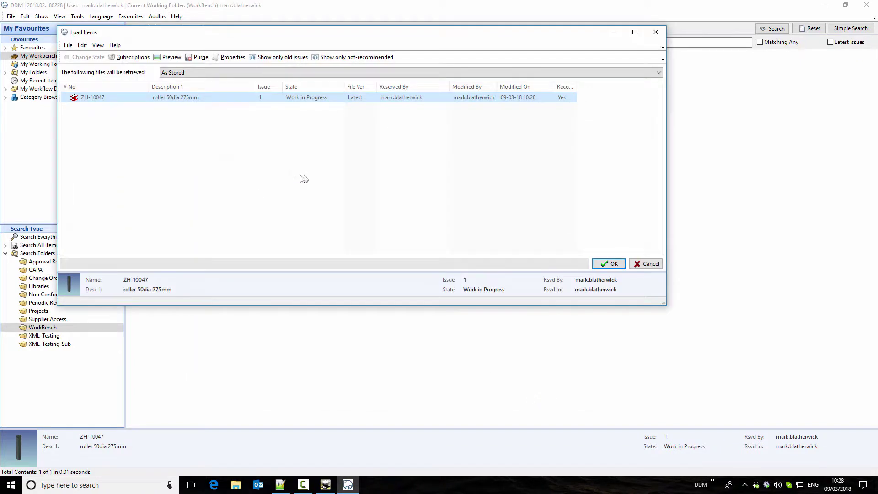
left_click(609, 263)
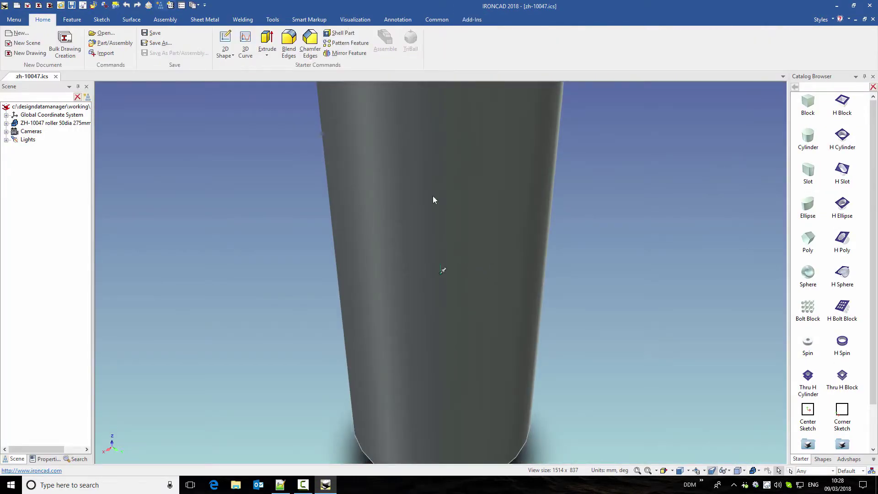
left_click(433, 200)
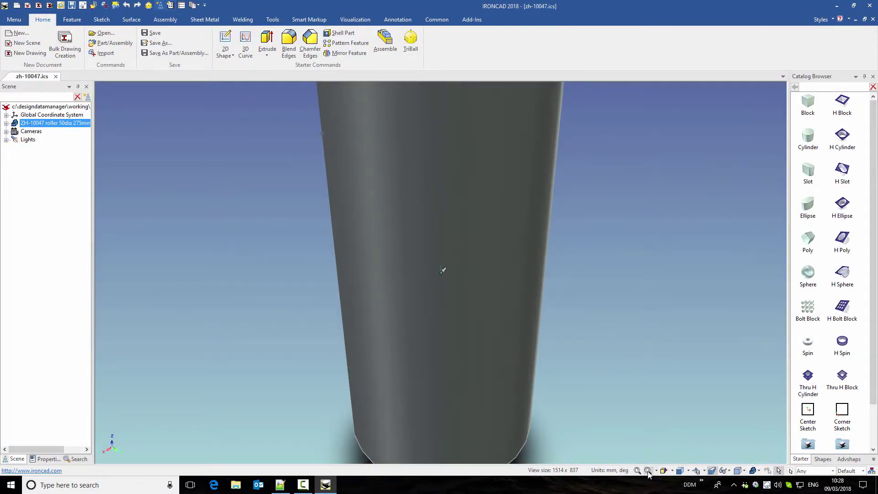
left_click(712, 470)
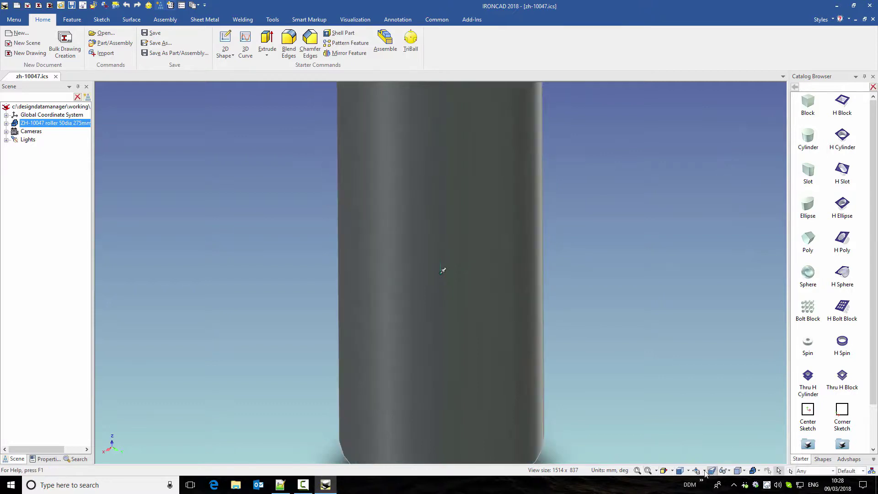
left_click(637, 470)
Step: On the roller's Custom properties page, replace PART_PSUPP's Interroll value with INA
right_click(448, 264)
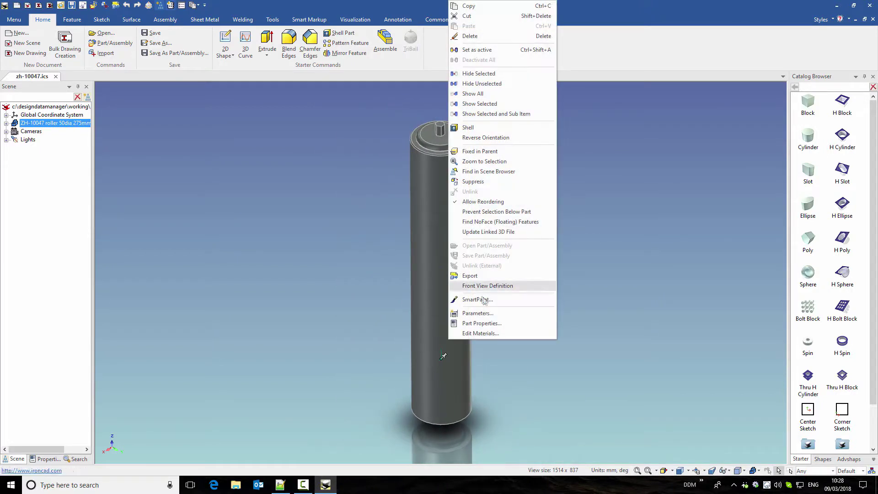
left_click(481, 324)
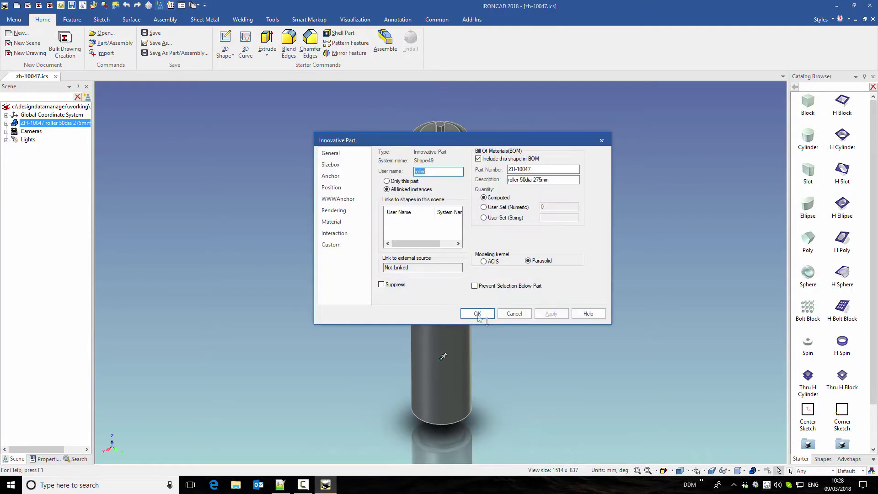
left_click(331, 244)
left_click_drag(587, 166, 587, 202)
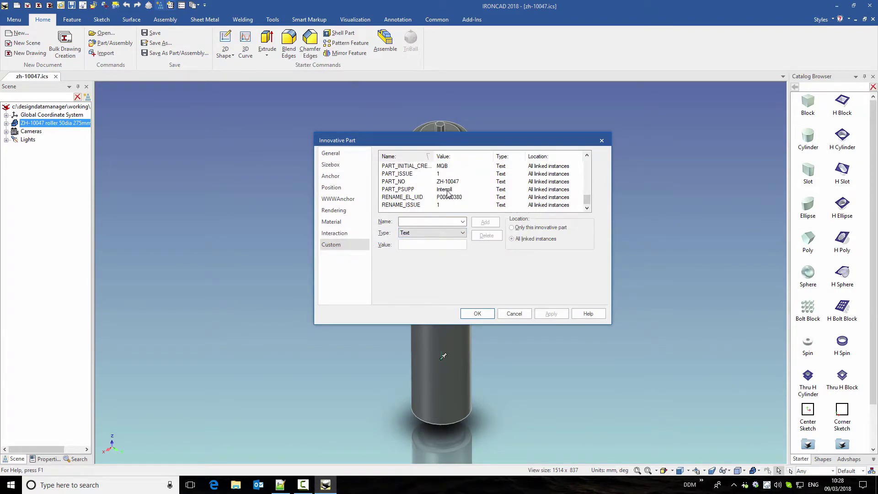
left_click(410, 192)
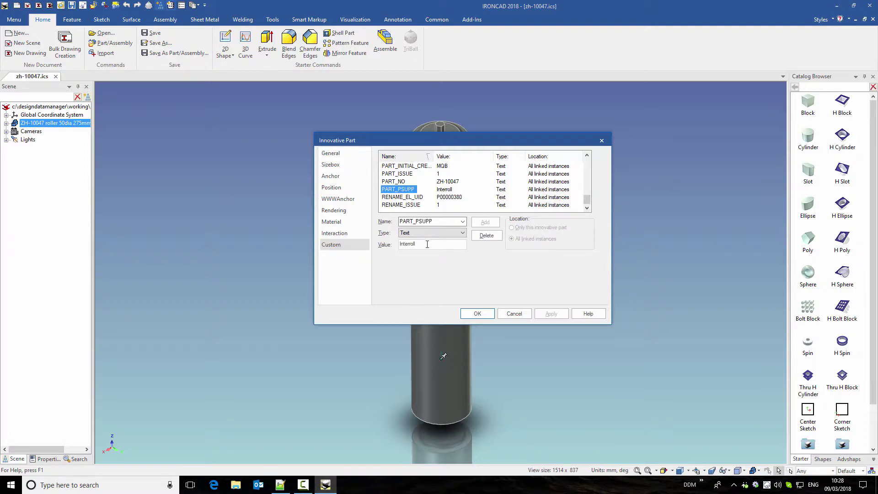
double_click(427, 244)
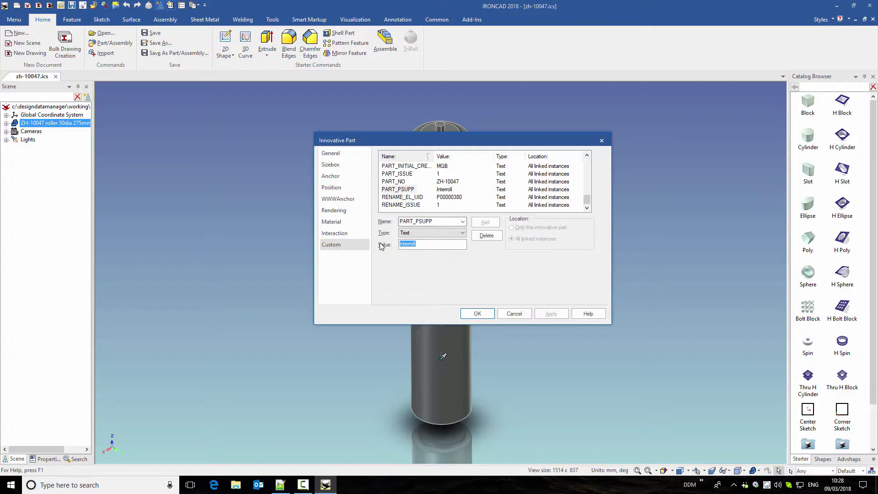
type("INA")
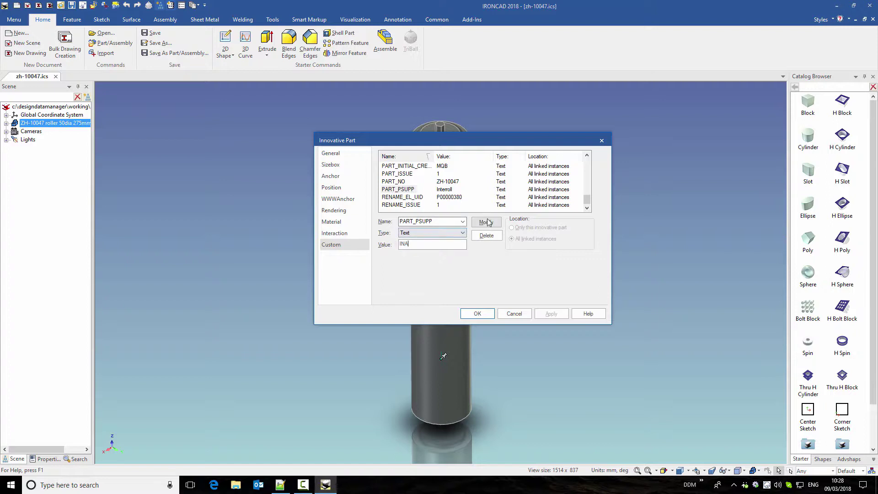
left_click(488, 222)
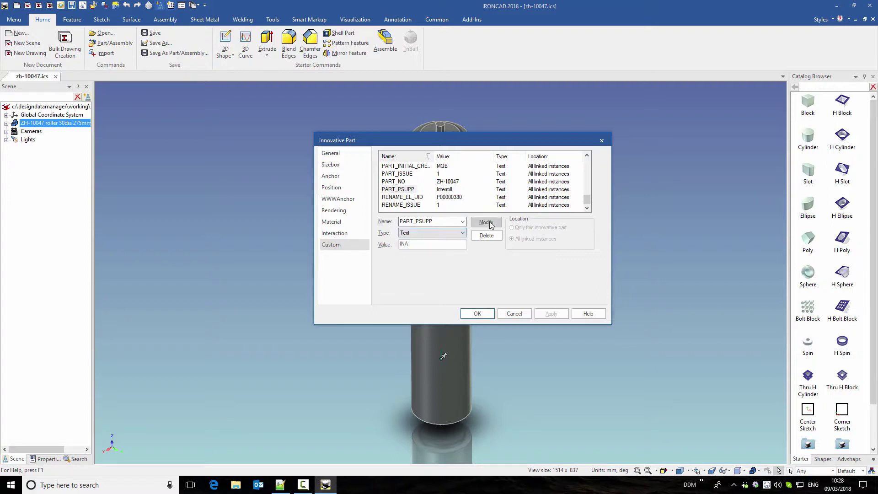
left_click(478, 313)
left_click(375, 279)
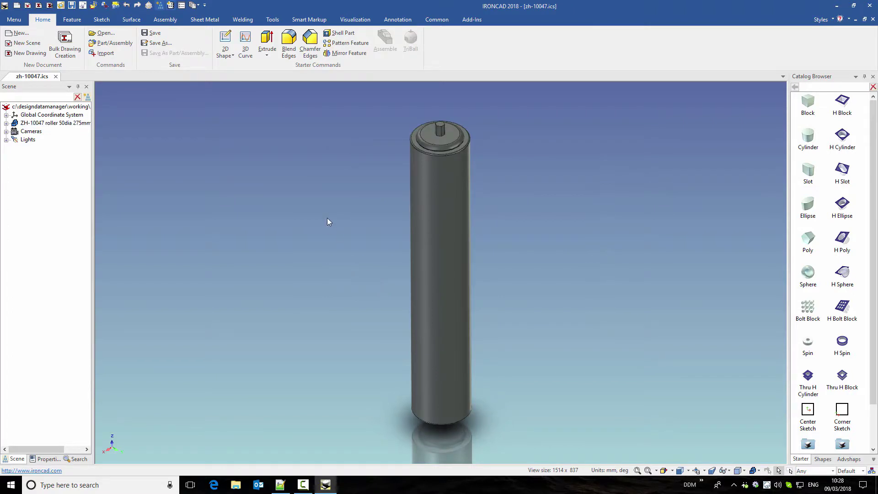
Step: Save ZH-10047 to DDM, verify its Preferred Supplier reads INA, and close the document
key("ctrl+s")
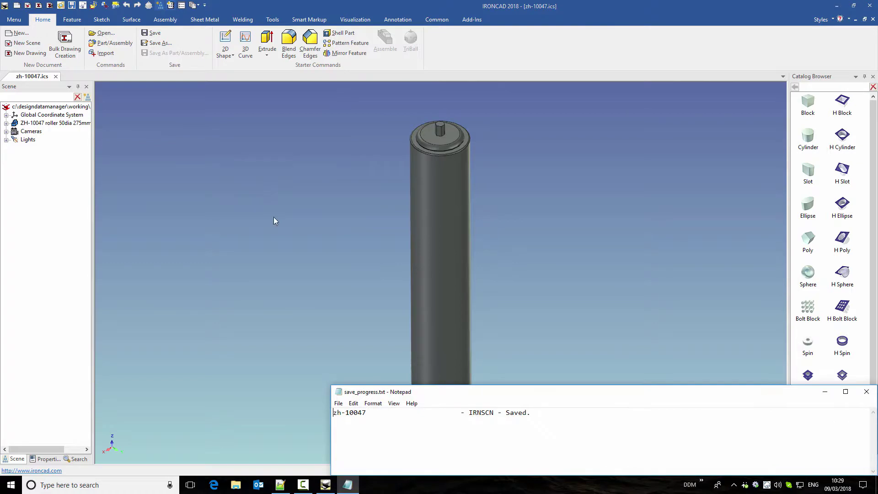
left_click(866, 392)
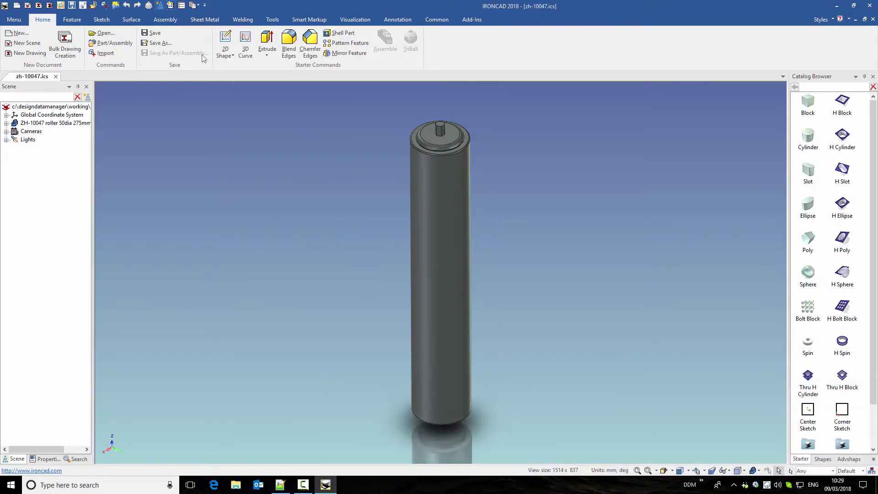
left_click(84, 6)
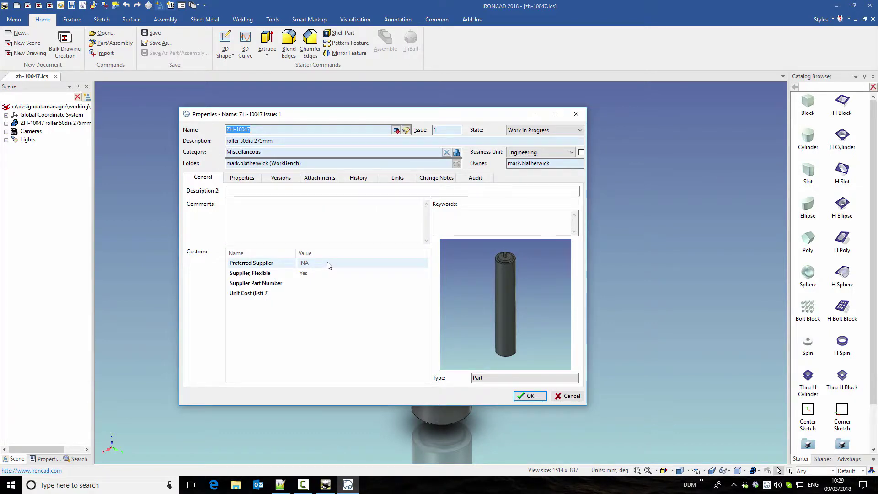
left_click(567, 396)
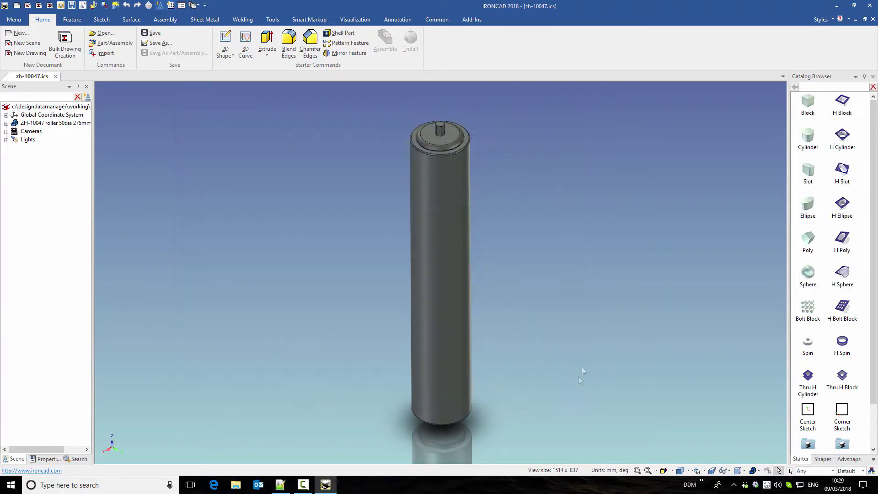
left_click(873, 19)
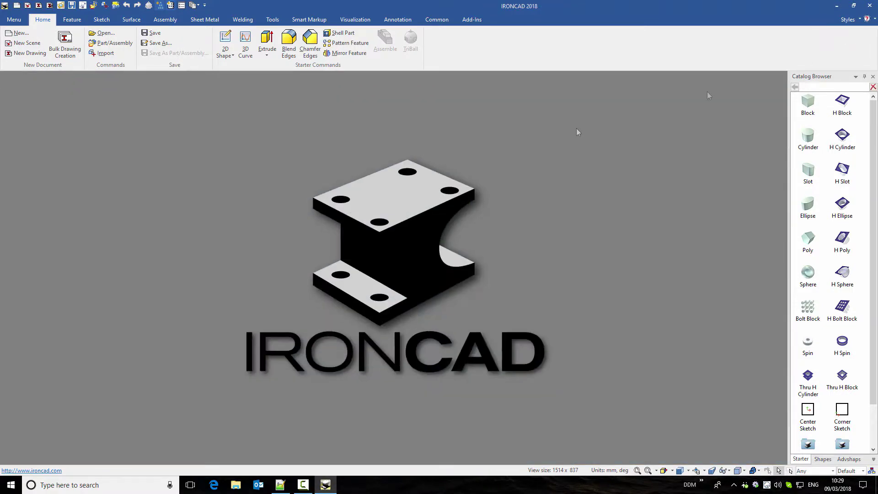
Step: Create a new scene, drop a catalog Block in as a part, and orbit to the front
left_click(28, 5)
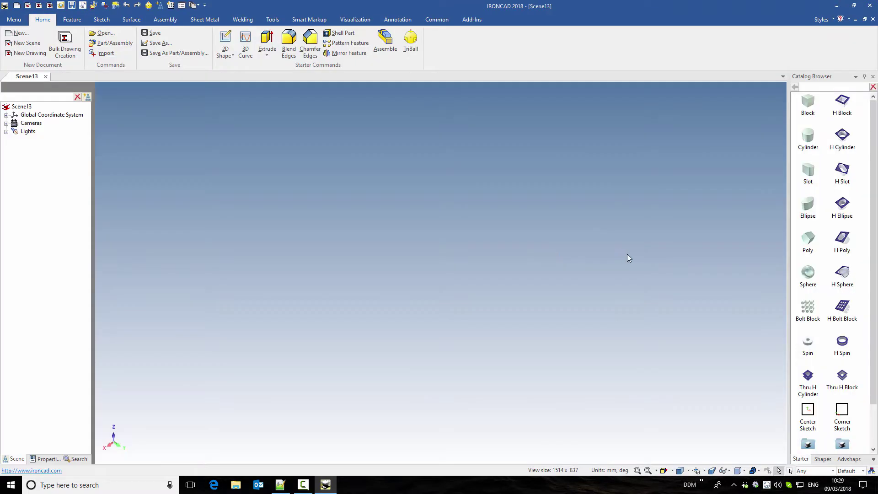
left_click_drag(808, 104, 430, 250)
middle_click_drag(463, 298, 430, 250)
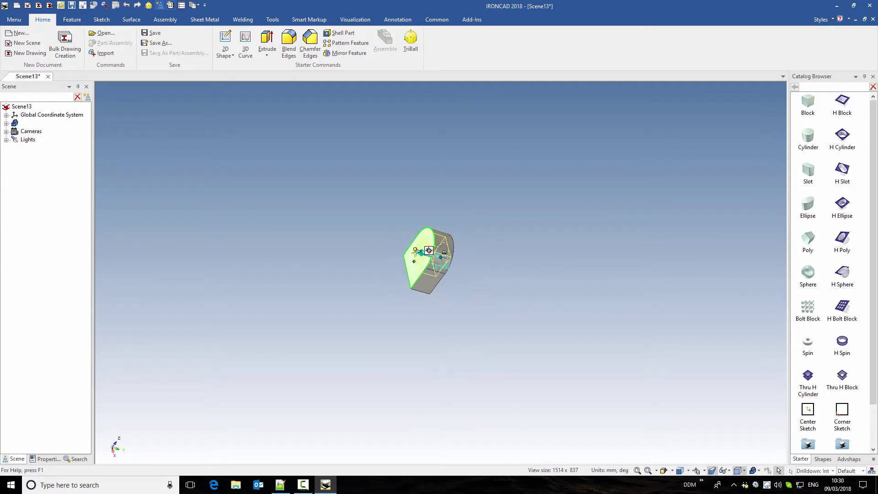
middle_click_drag(464, 359, 469, 293)
scroll(471, 242, "up", 4)
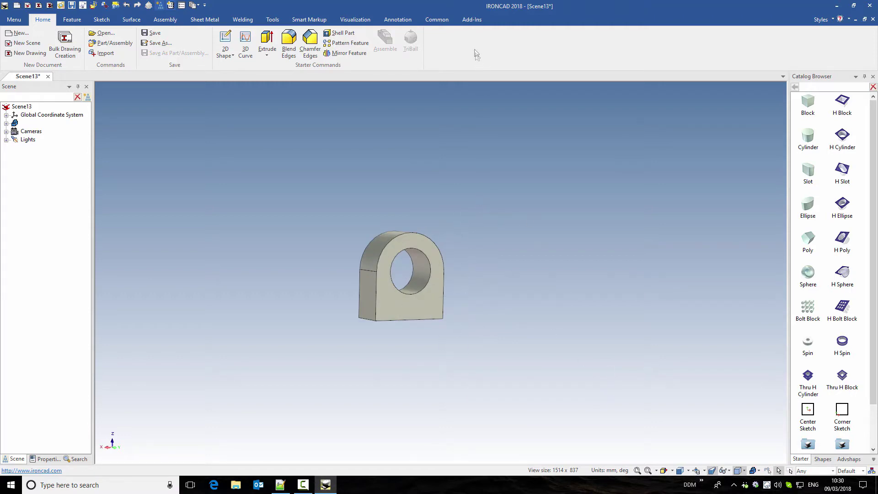
Step: Save the new part to DDM as a Component - Manufactured item
left_click(71, 5)
left_click(598, 312)
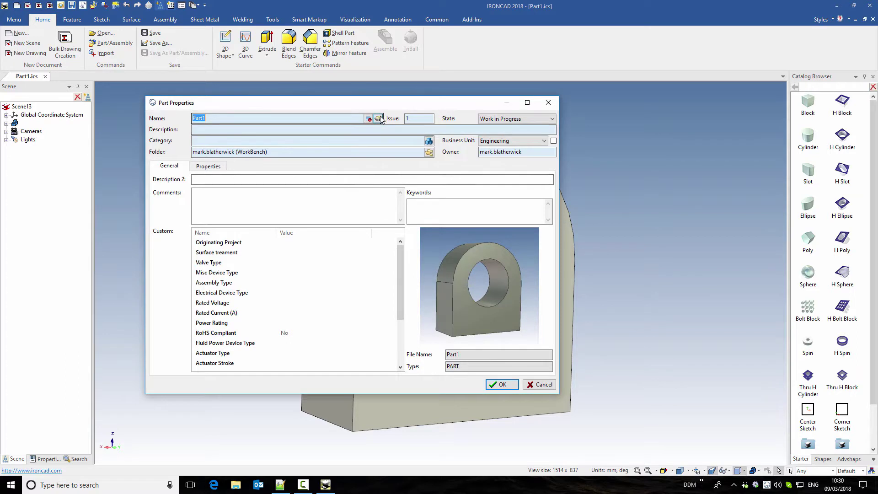
left_click(420, 188)
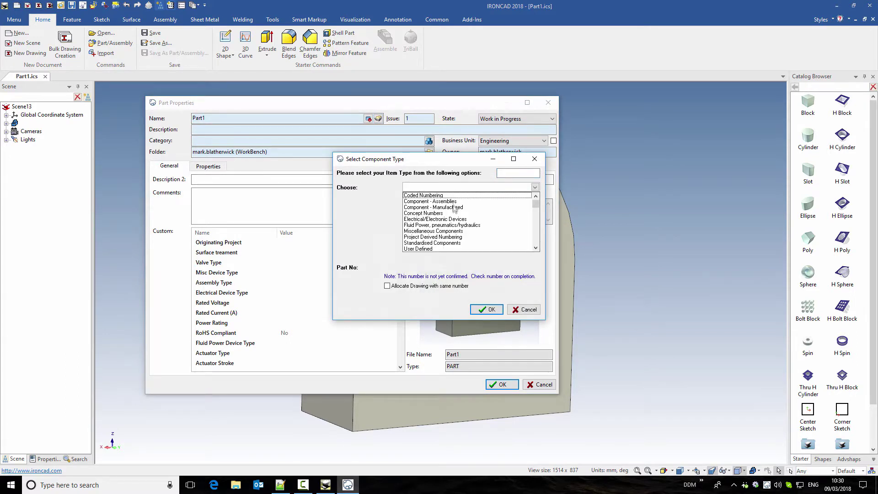
left_click(468, 221)
left_click(489, 309)
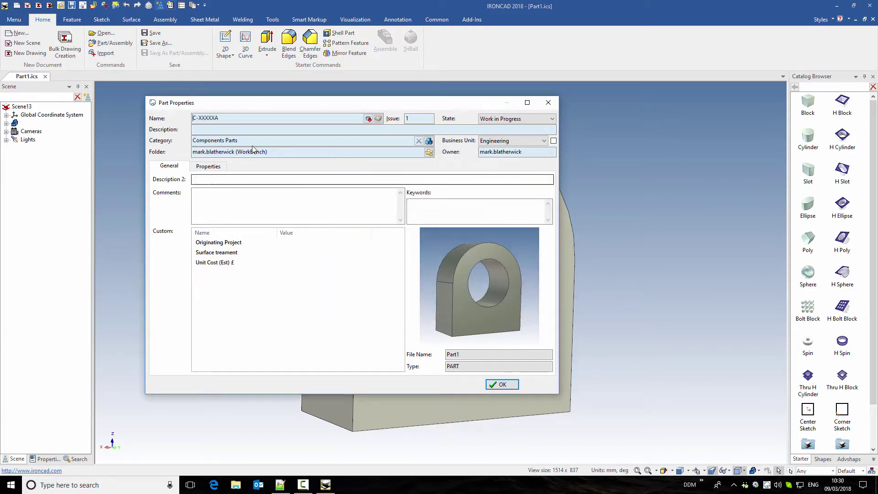
Step: Give the part the description 'Bearing Housing', confirm, and close the save log
left_click(240, 128)
type("Bea")
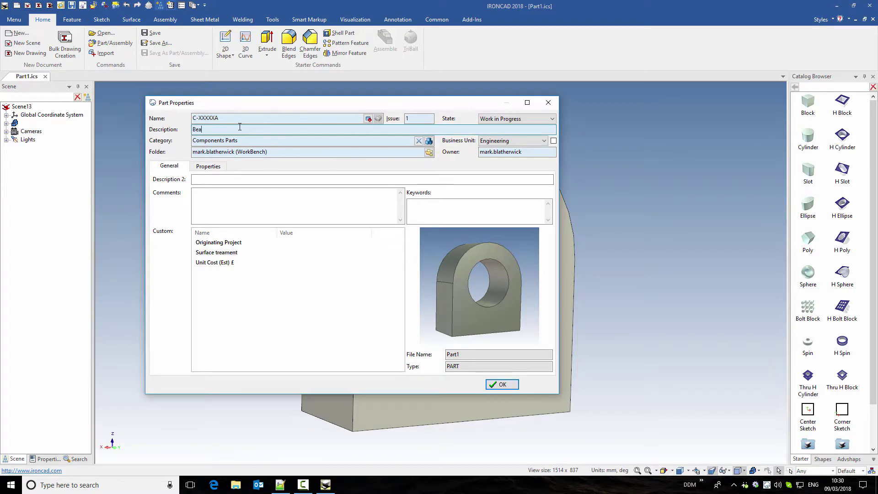
type("ring Housing")
left_click(503, 384)
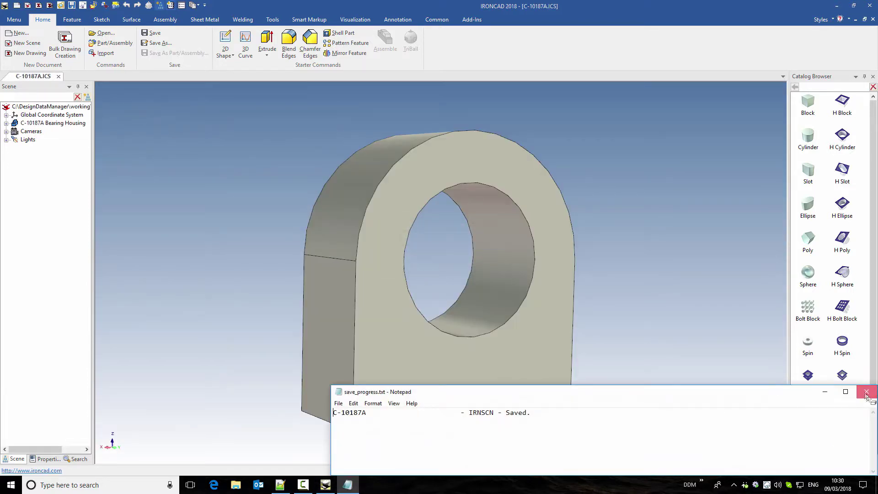
left_click(871, 390)
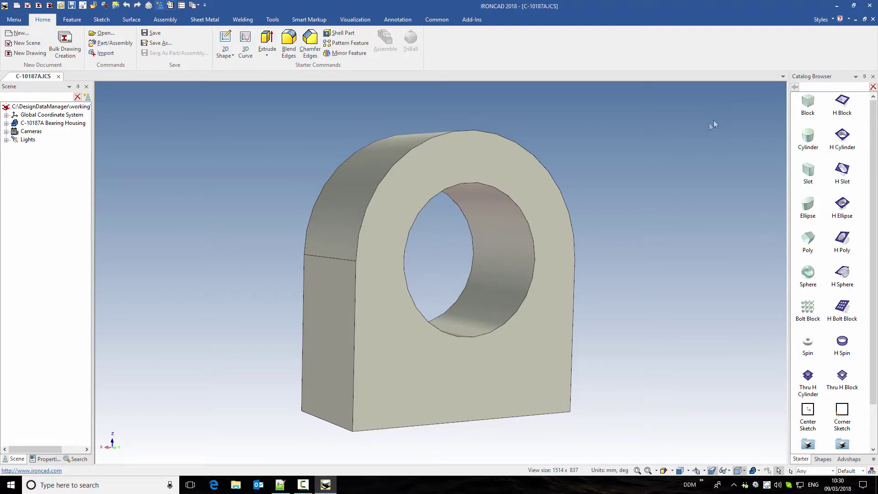
Step: Close the housing document and reload C-10187A Bearing Housing from DDM's My Recent Items
left_click(873, 19)
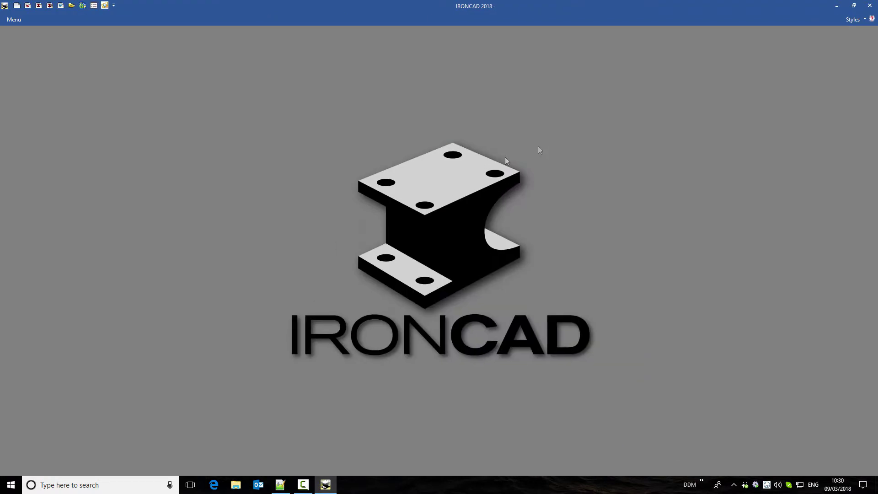
left_click(105, 5)
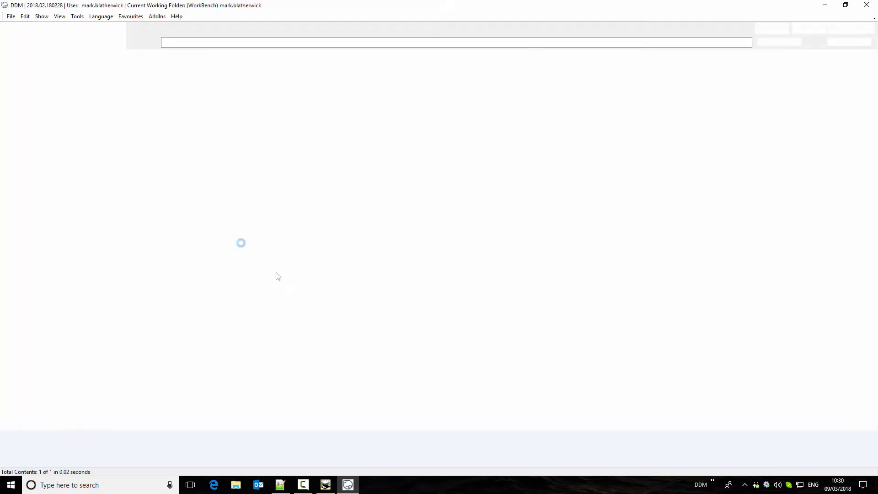
left_click(47, 81)
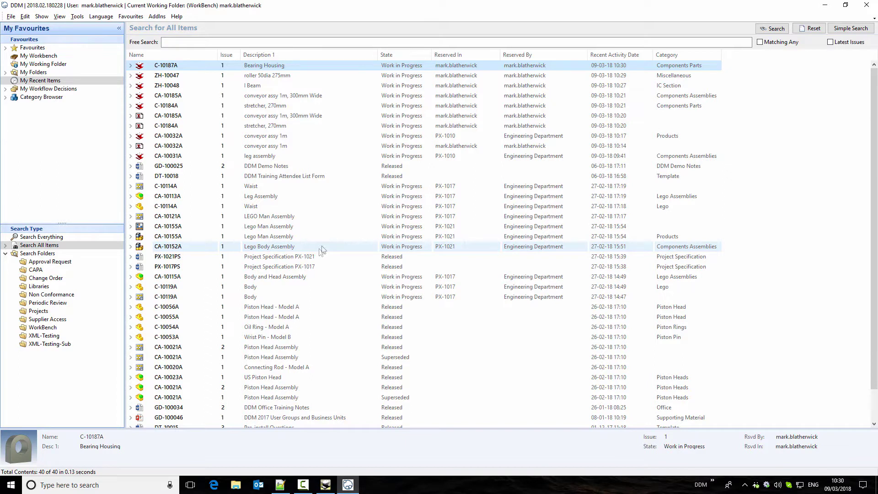
double_click(277, 66)
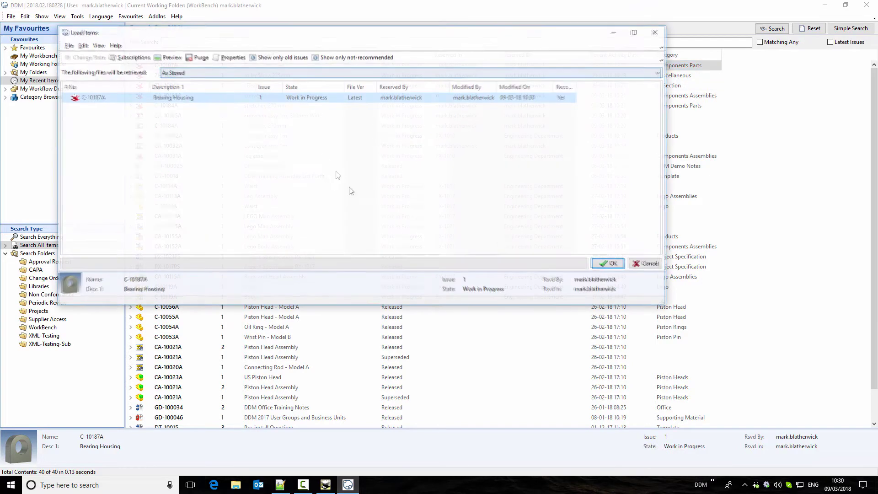
left_click(611, 262)
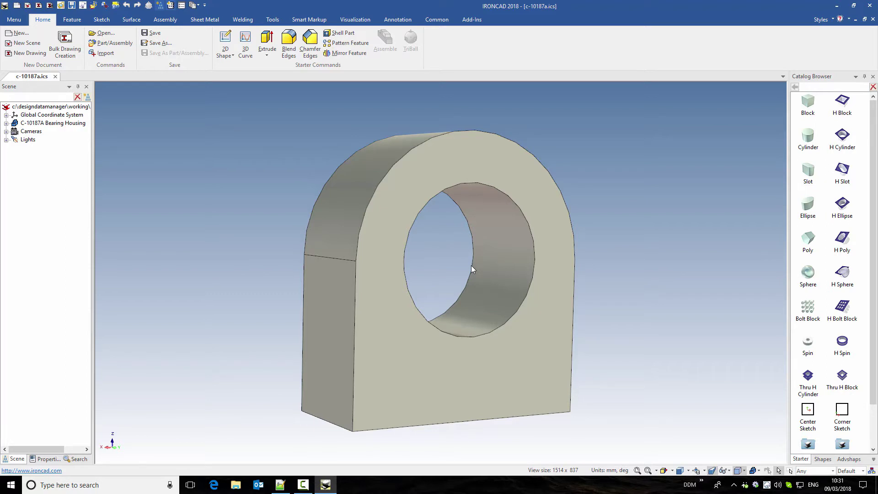
Step: Load bearing ZH-10006 (Bearing 21-15-16) from DDM's Parts > Standardised > Bearing category into the scene
left_click(472, 19)
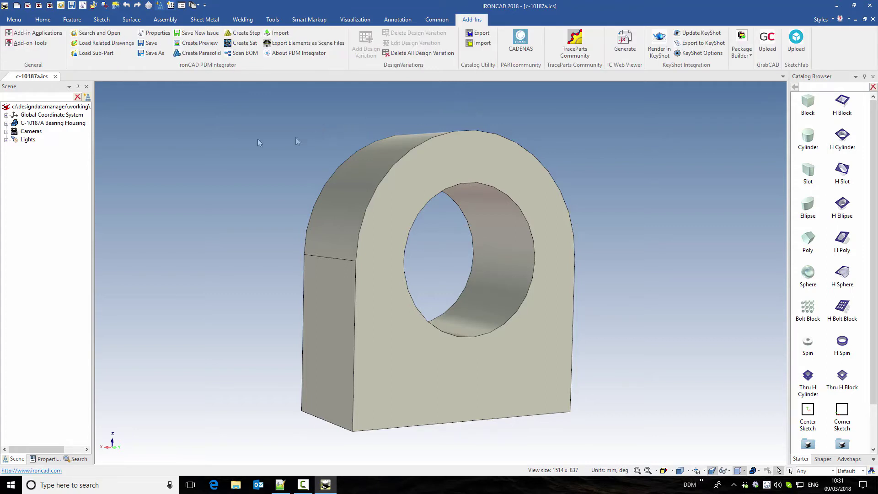
left_click(106, 53)
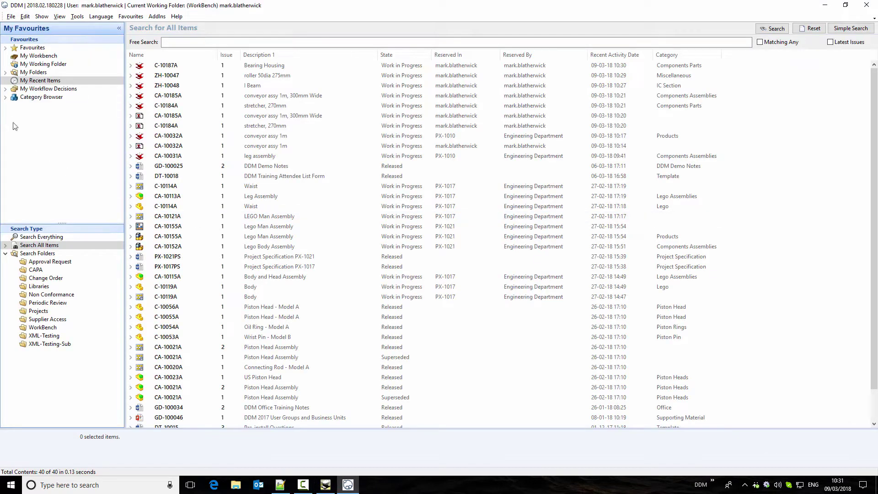
left_click(6, 96)
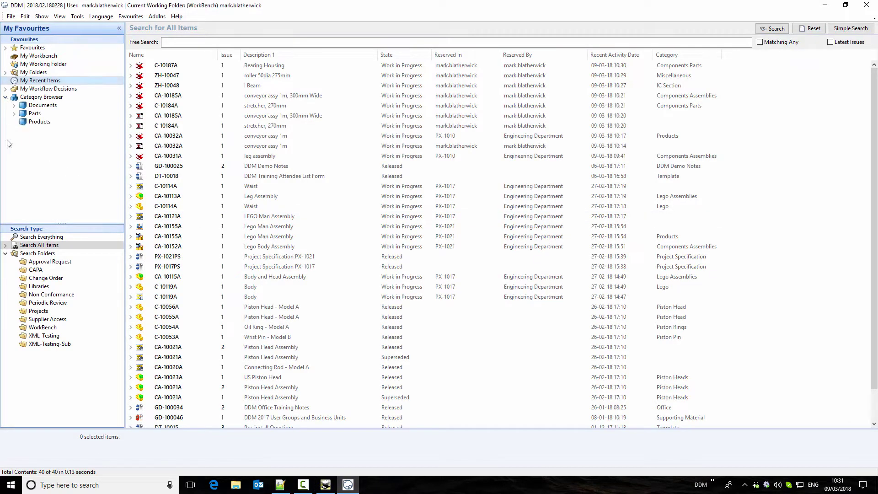
left_click(13, 113)
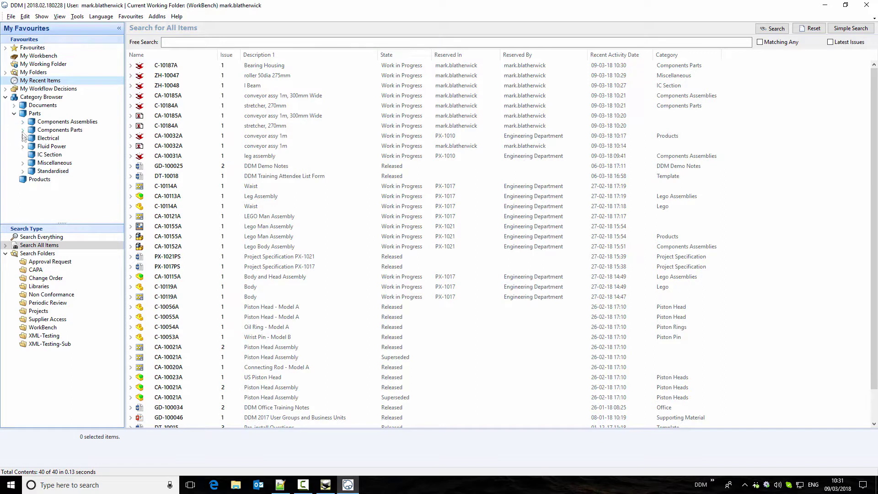
left_click(23, 171)
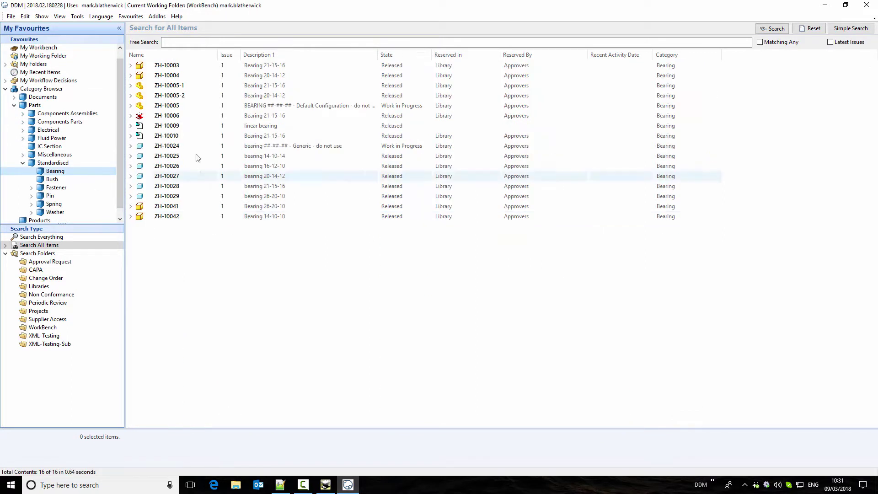
double_click(196, 115)
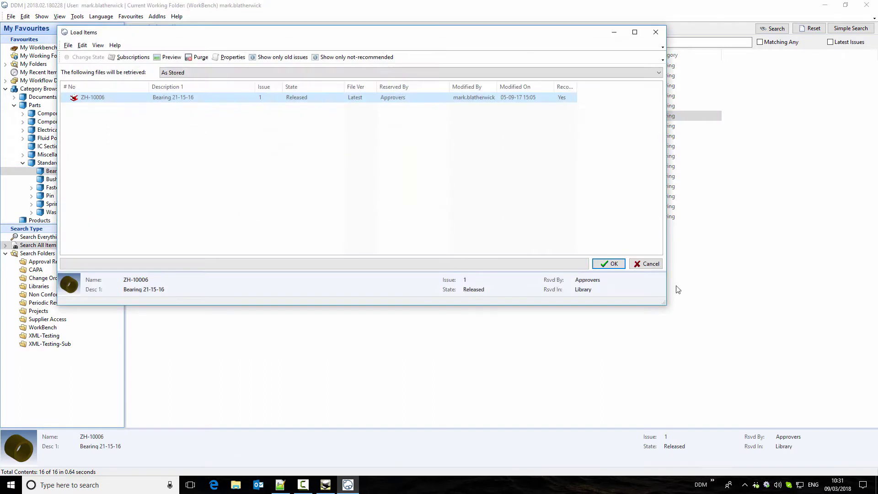
left_click(611, 264)
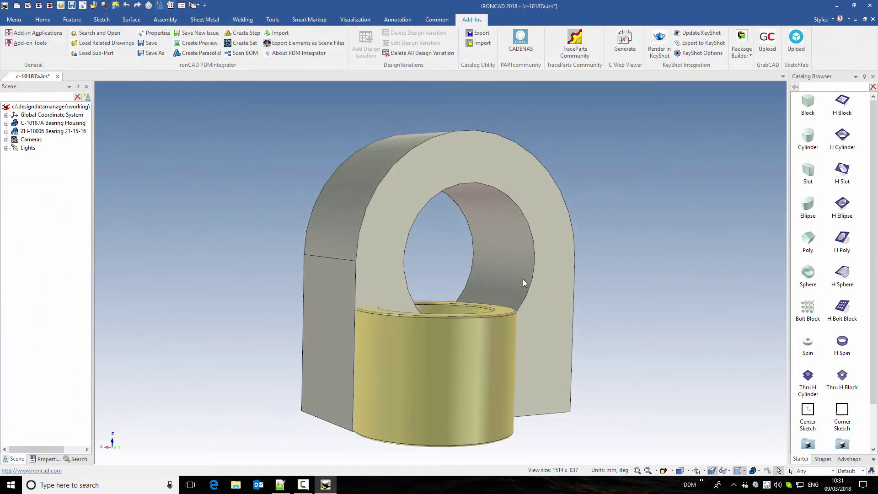
Step: Select the new bearing and seat it inside the housing bore
left_click(458, 380)
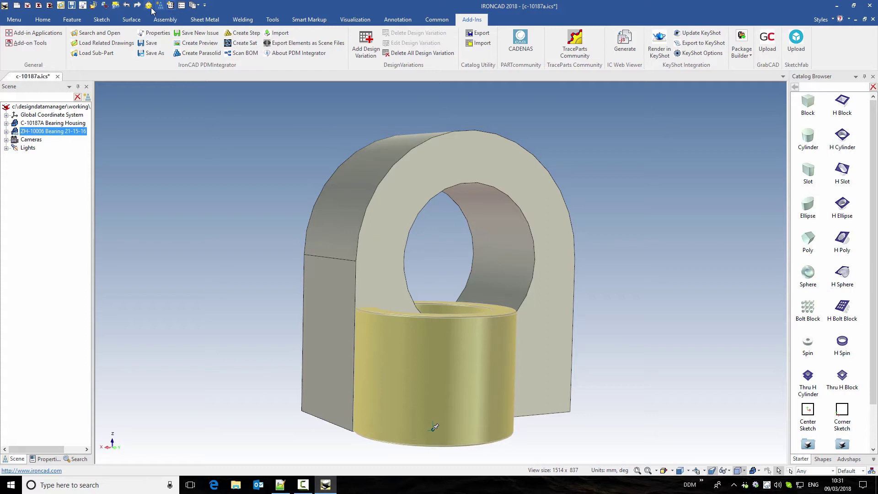
left_click(216, 226)
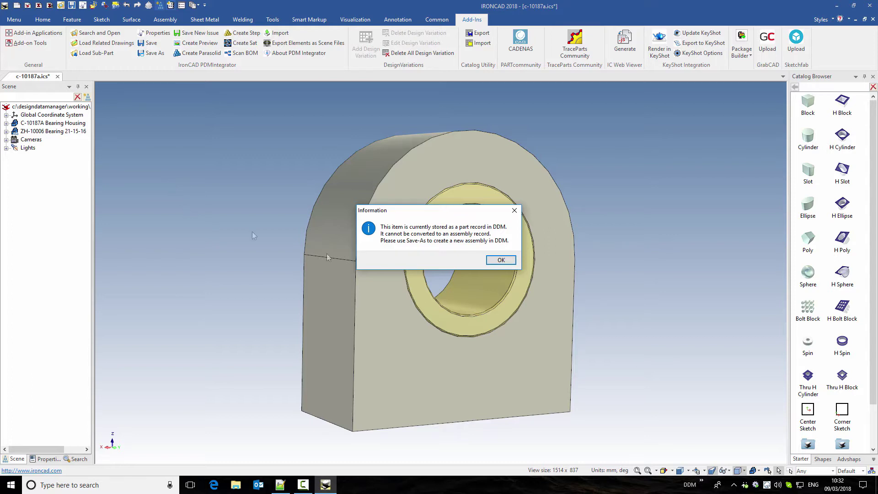
Step: Dismiss the part-record notice and progress log, then select the C-10187A housing and the bearing
left_click(501, 260)
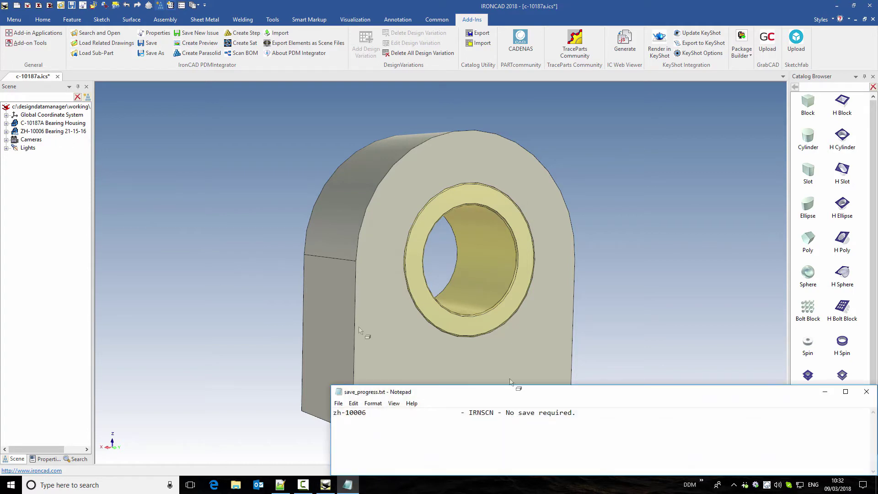
left_click(866, 391)
left_click(48, 124)
left_click(49, 132, "ctrl")
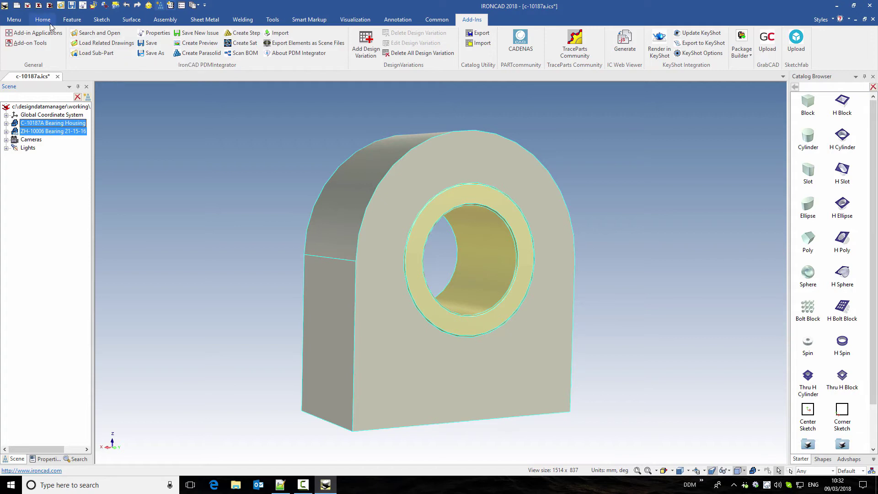
Step: Group the housing and bearing into one assembly and start a DDM Save As
left_click(162, 20)
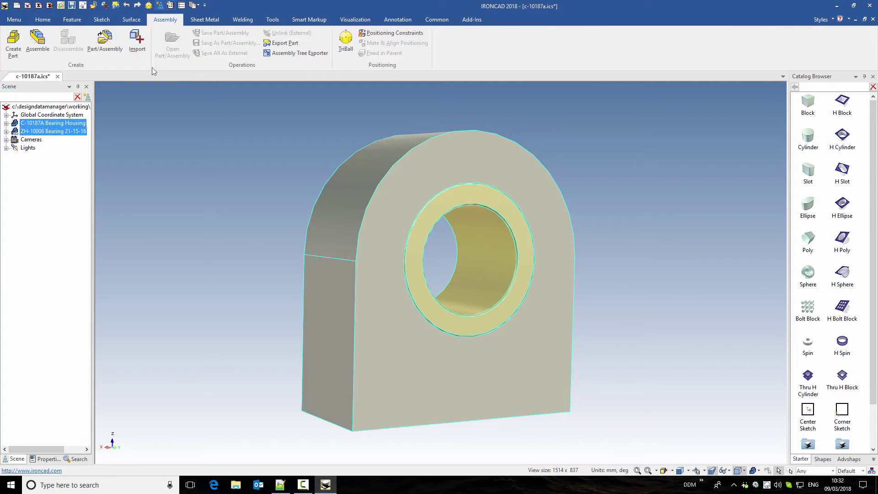
left_click(38, 41)
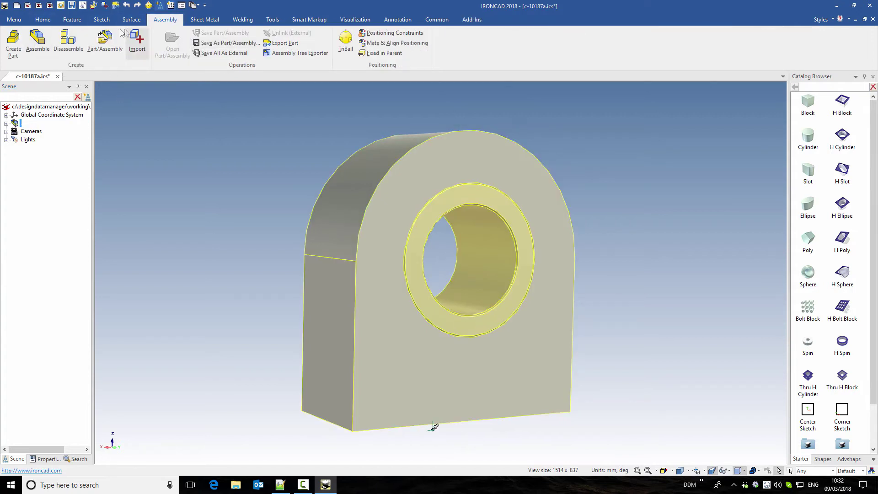
left_click(471, 19)
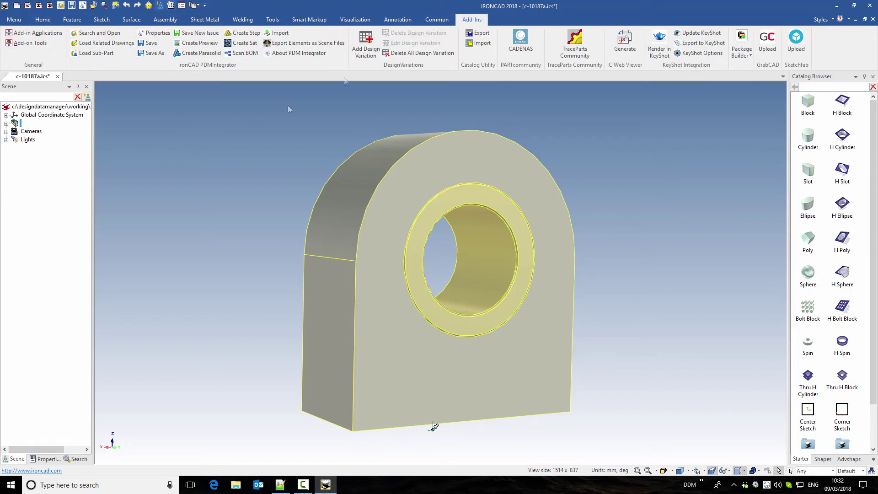
left_click(152, 55)
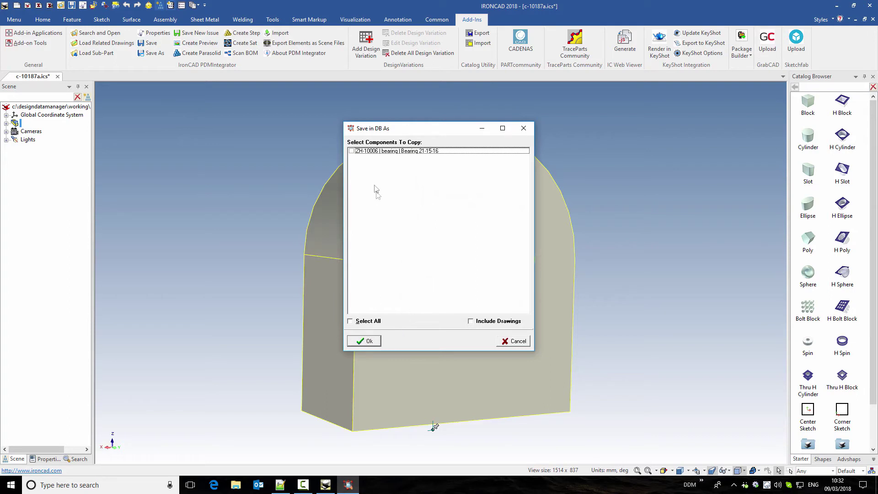
Step: Save the assembly as DDM record CA-10188A, type Component - Assemblies, described 'Bearing Assembly'
left_click(371, 341)
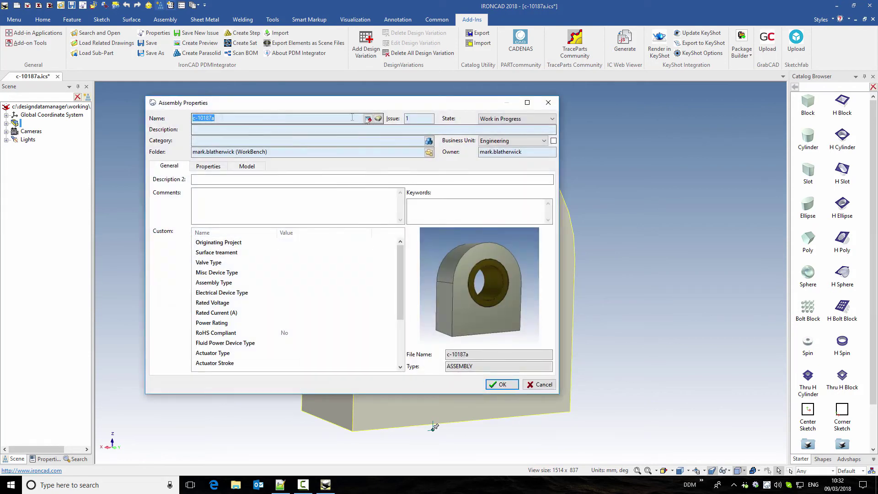
left_click(378, 118)
left_click(421, 187)
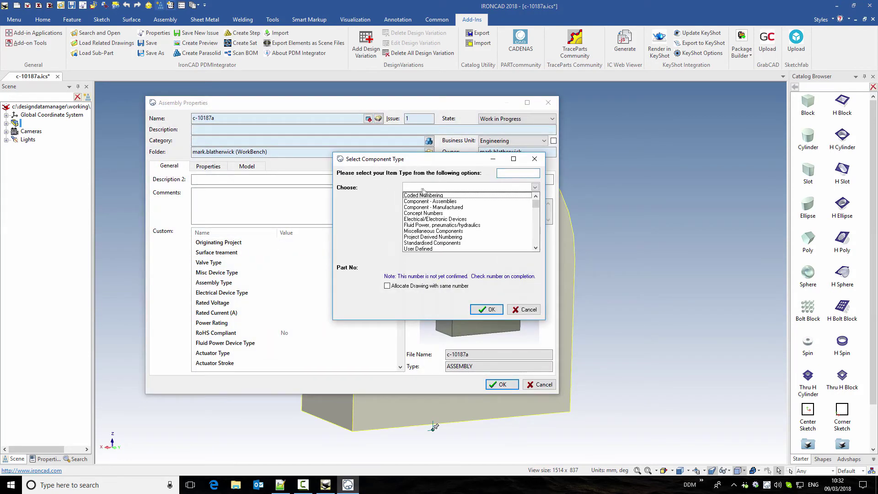
left_click(457, 201)
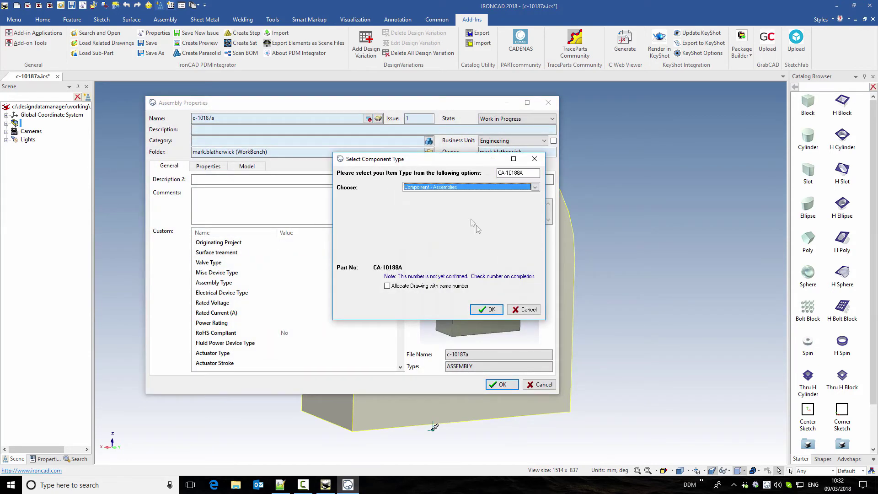
left_click(487, 310)
left_click(224, 130)
type("Be")
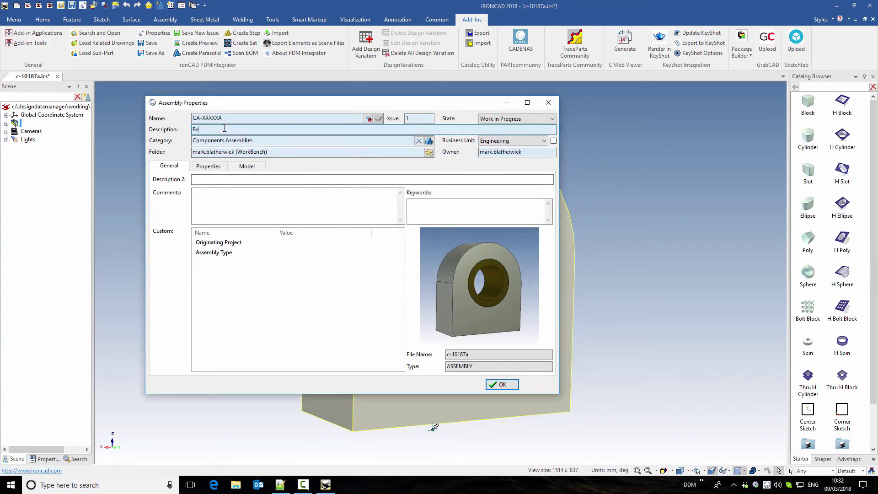
type("aring Asse")
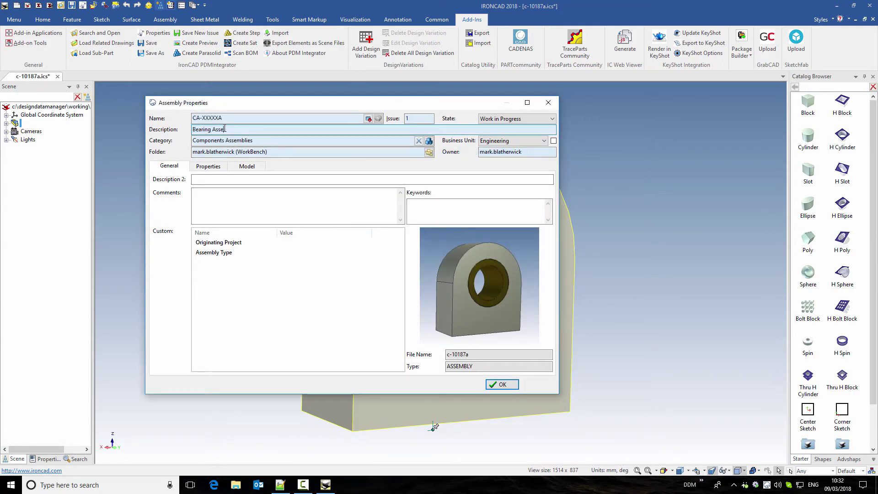
type("mbly")
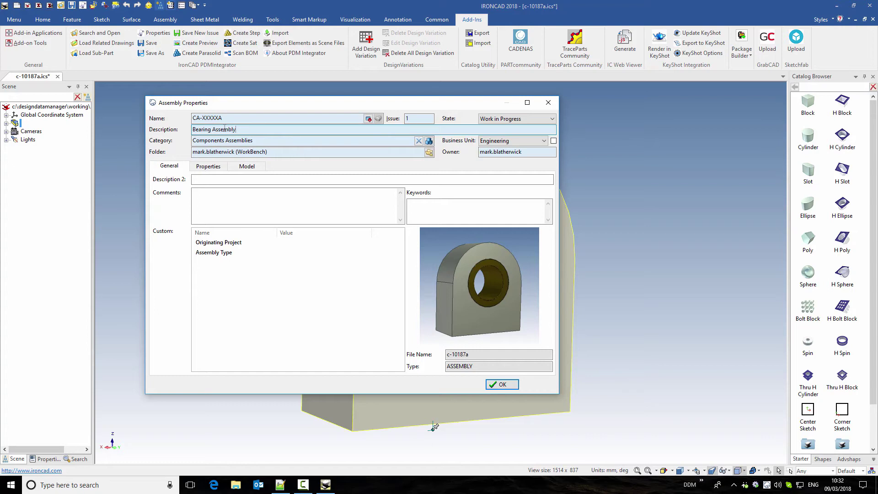
left_click(500, 384)
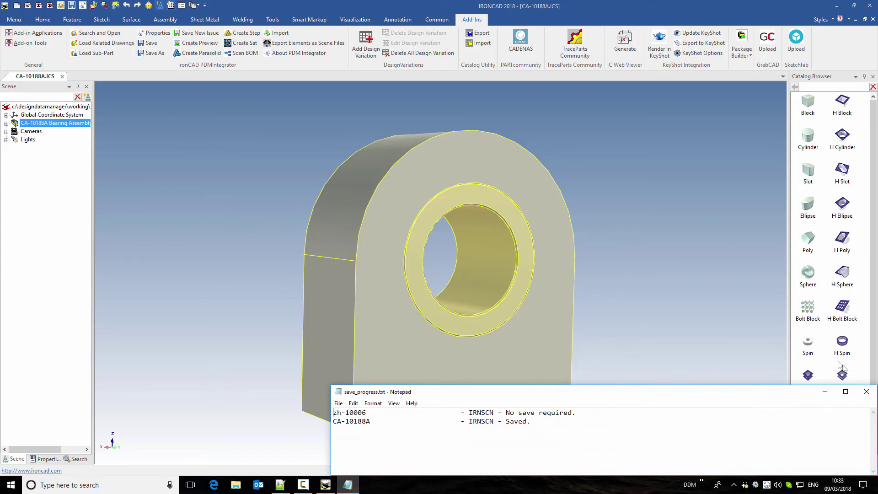
Step: Close the save_progress.txt log window to return to the CA-10188A assembly
left_click(866, 391)
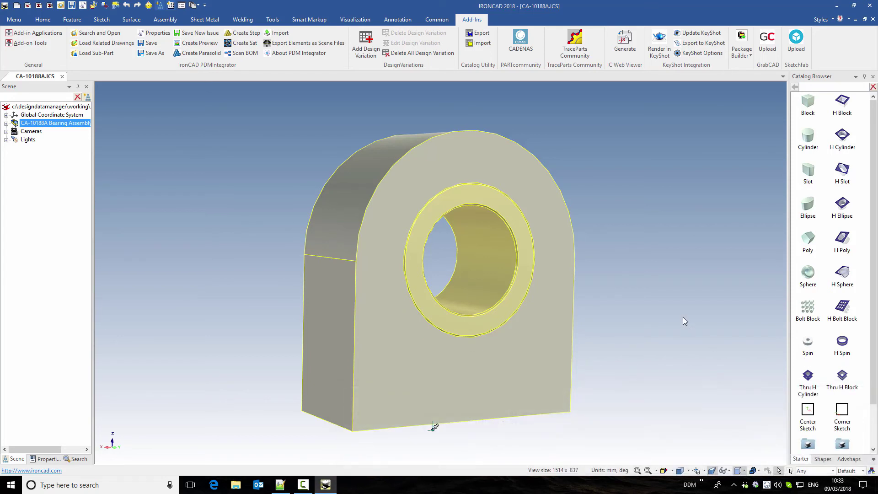